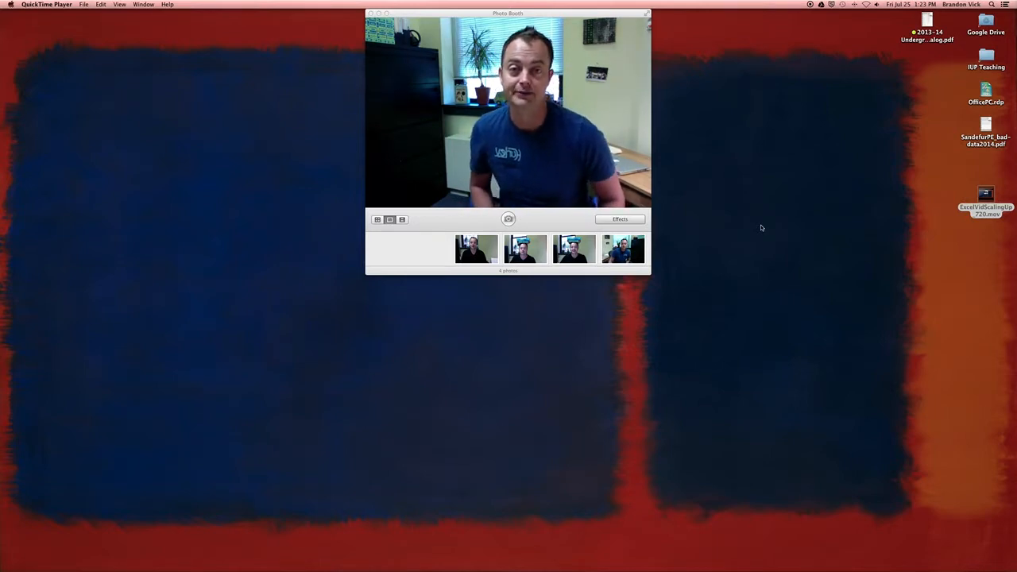
Step: Switch to the TemplateFigureFile_0725 workbook in Excel and examine the source ranges of the Rural and Urban series in the specialty bar chart
key("ctrl+Left")
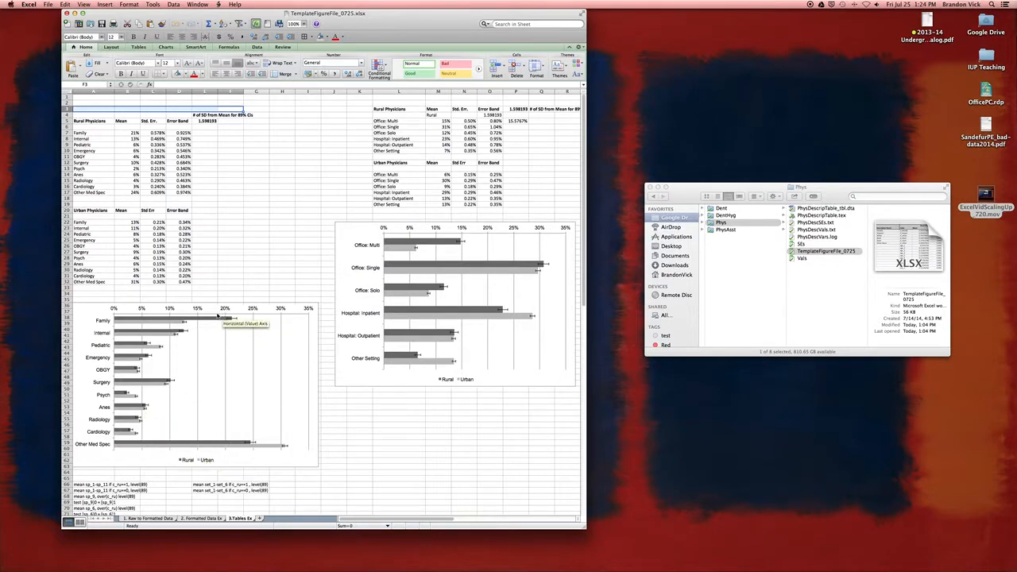
mouse_move(185, 318)
left_click(205, 320)
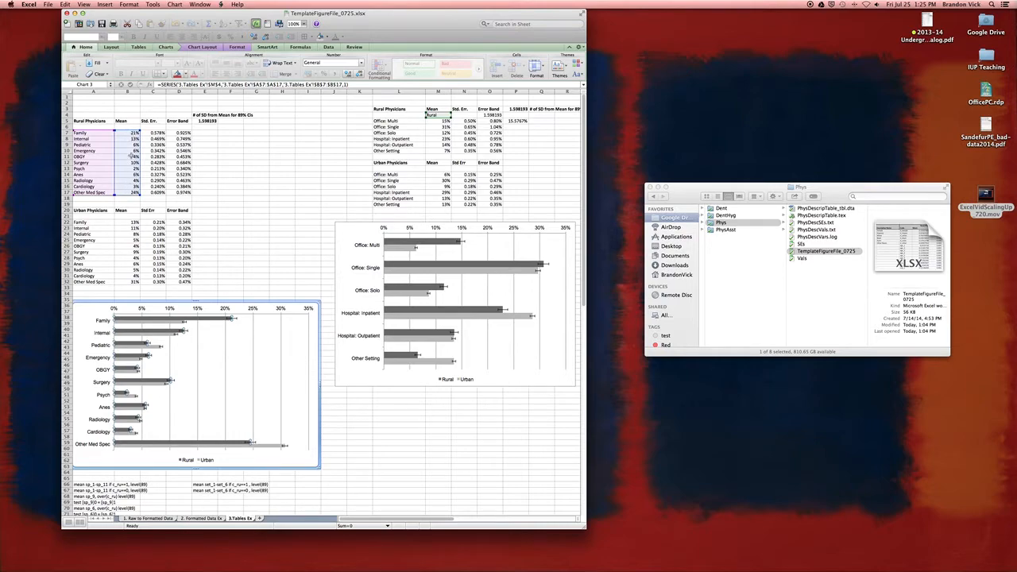
left_click(93, 121)
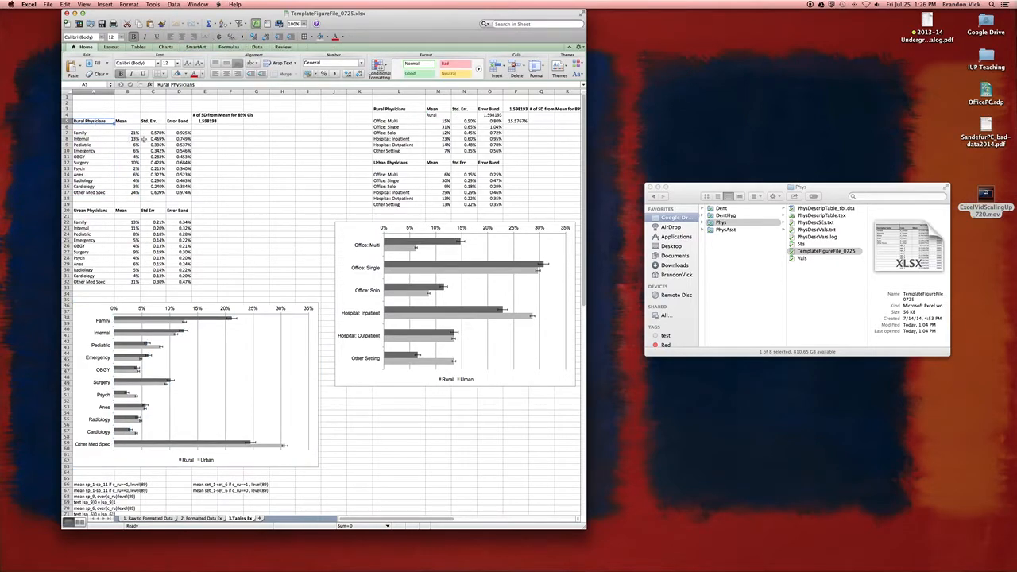
left_click(164, 323)
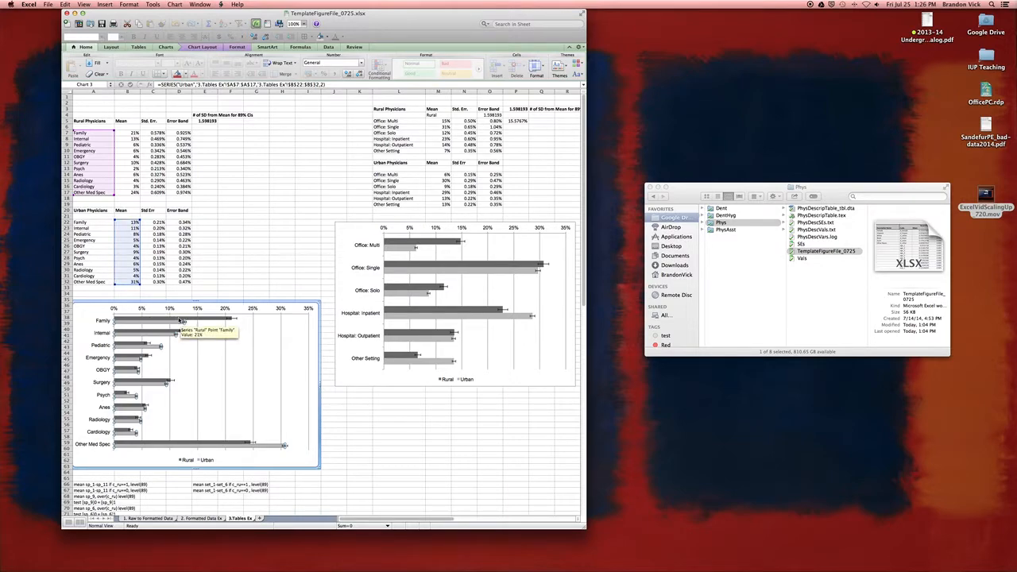
left_click(216, 316)
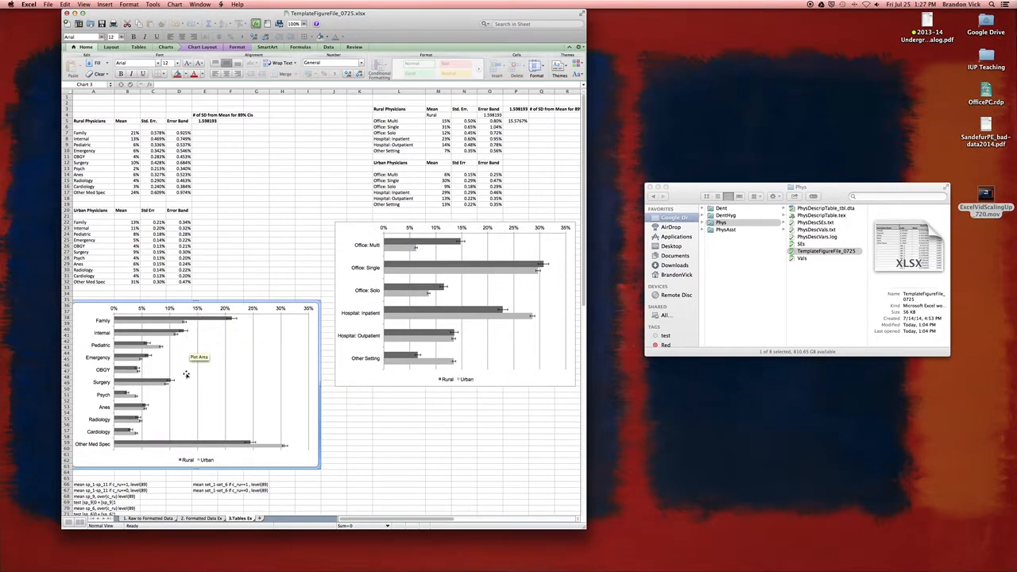
Step: Examine the error bars of the Rural and Urban series in the specialty chart and the Family row's mean and error band cells
left_click(223, 320)
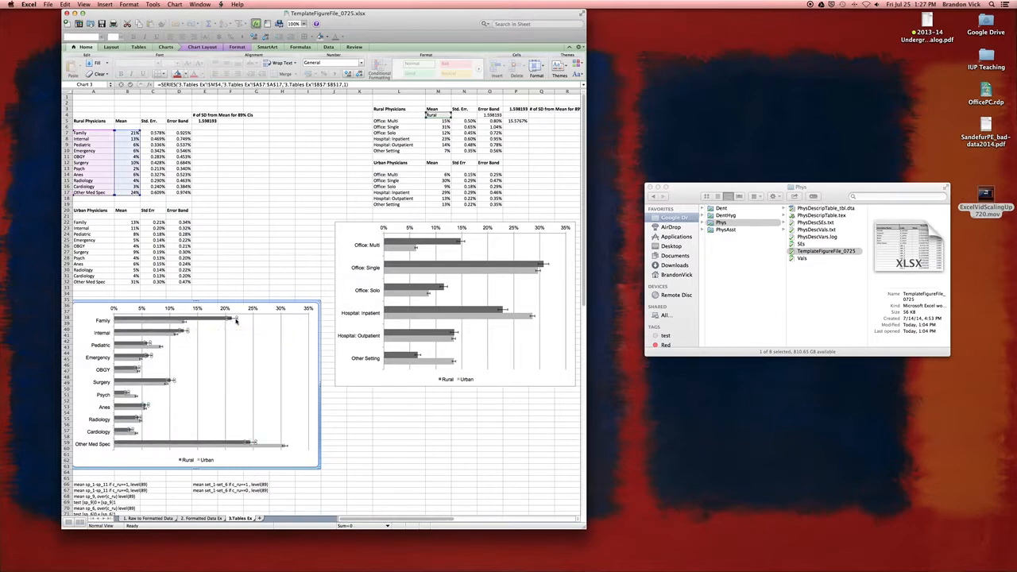
left_click(234, 319)
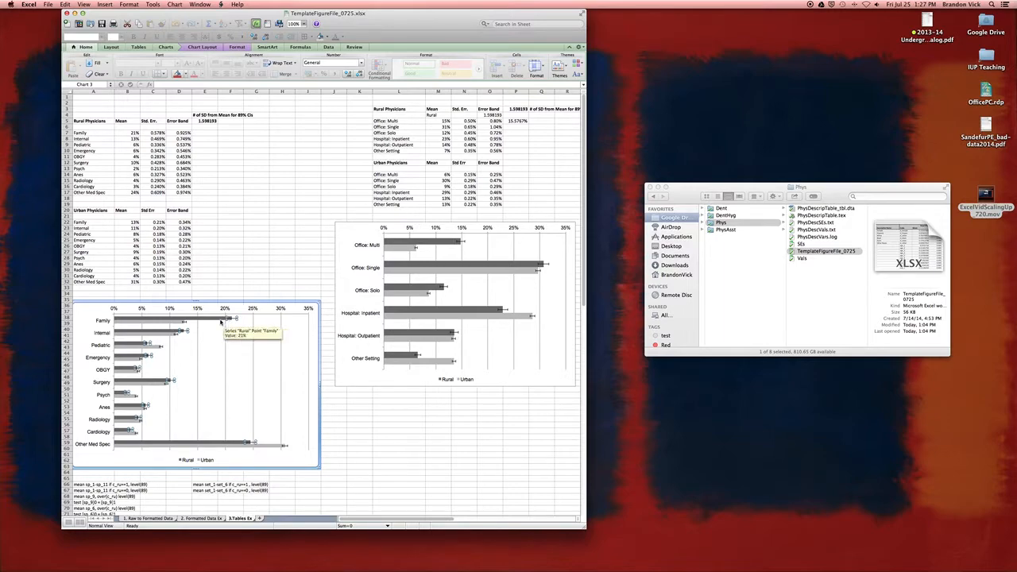
left_click(220, 320)
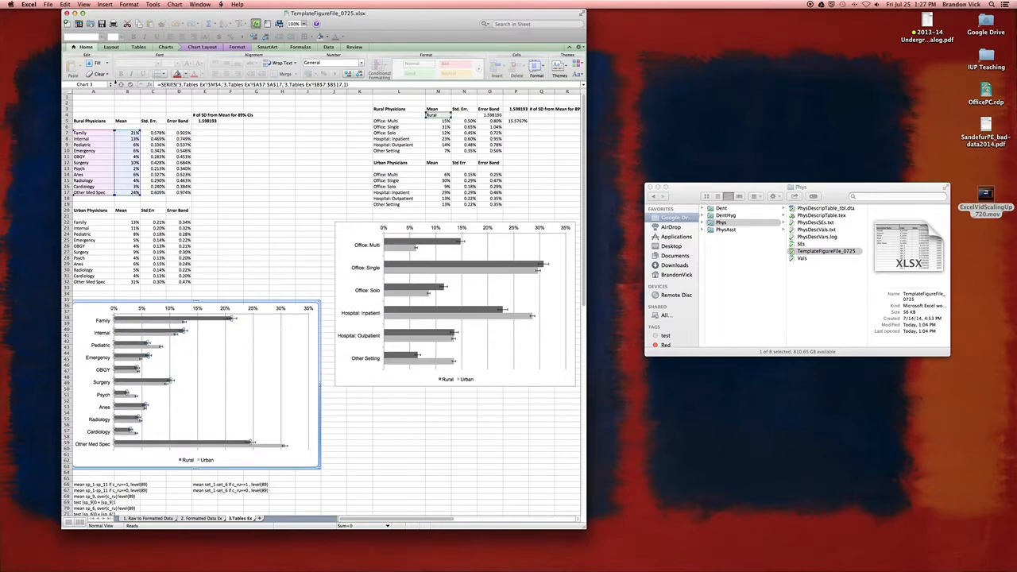
left_click(133, 133)
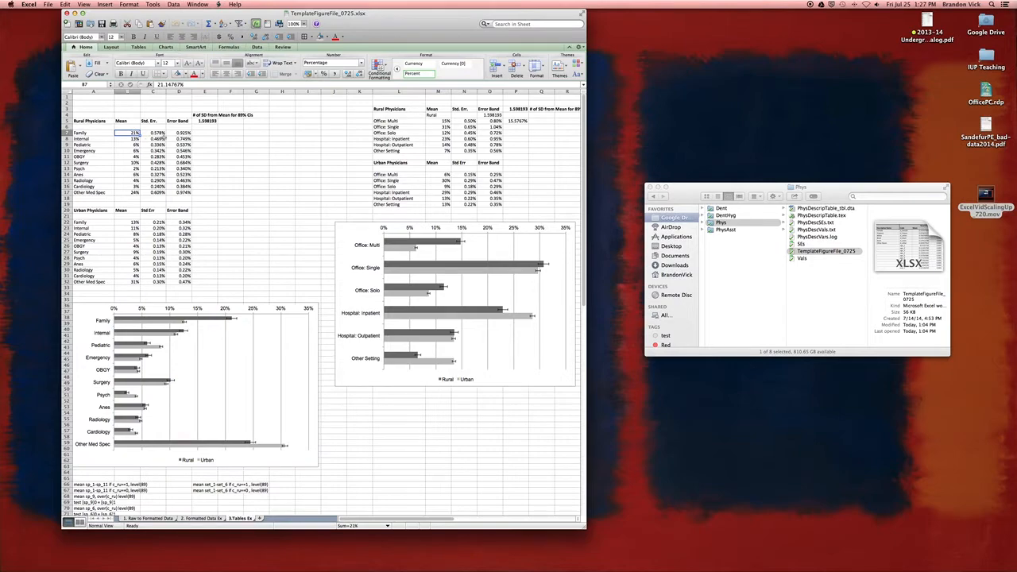
left_click(183, 134)
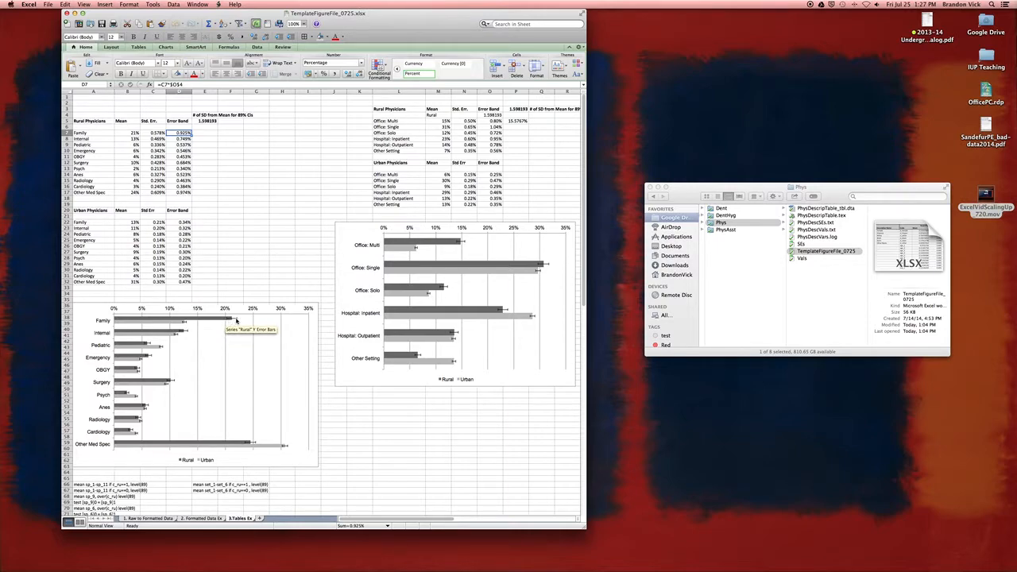
left_click(179, 324)
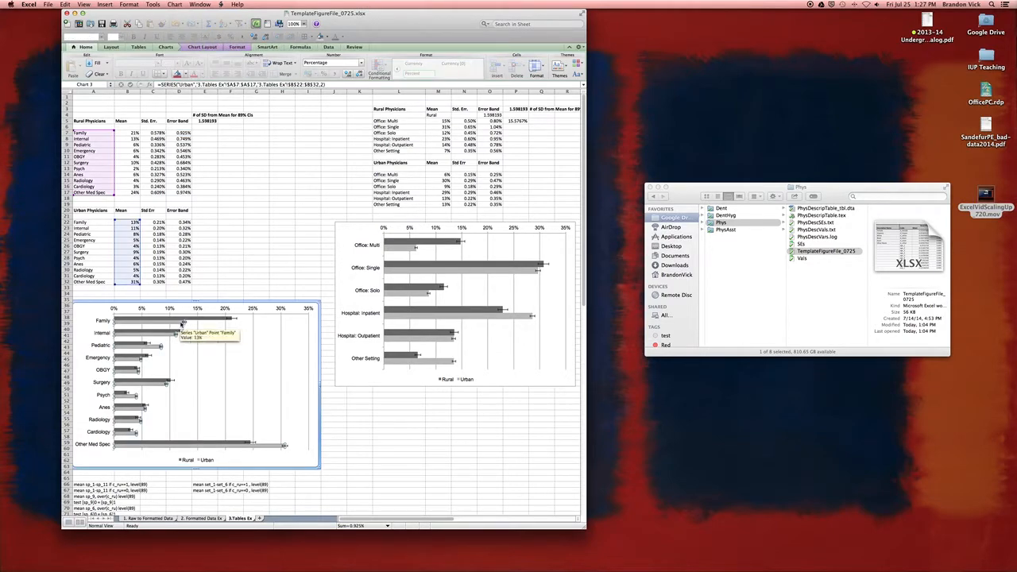
left_click(184, 323)
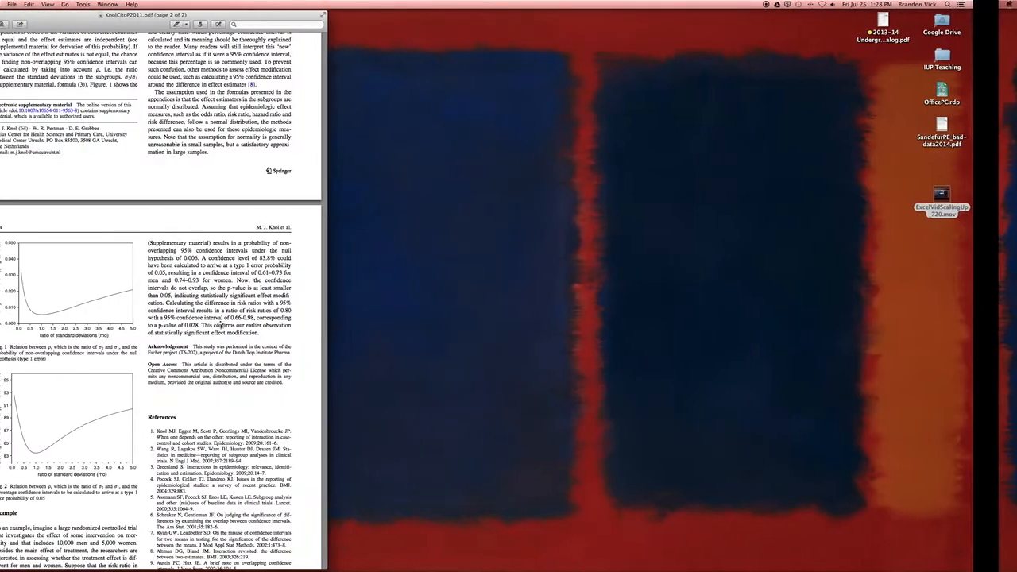
Step: Switch to Preview and read the article on misuse of confidence interval overlap, including Figures 1 and 2, comparing it with the specialty chart's error bars
scroll(163, 128, "up", 10)
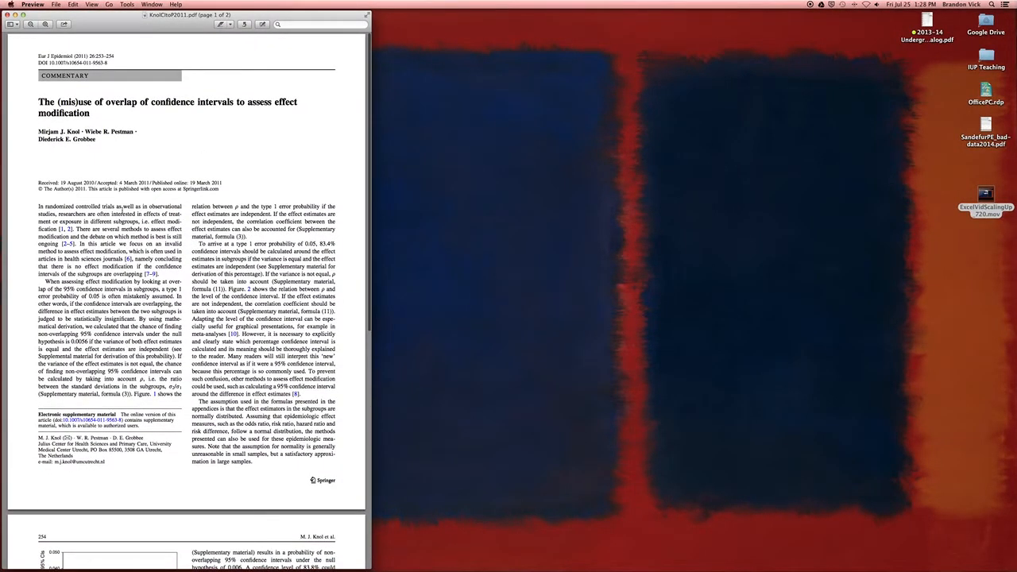
scroll(121, 208, "down", 3)
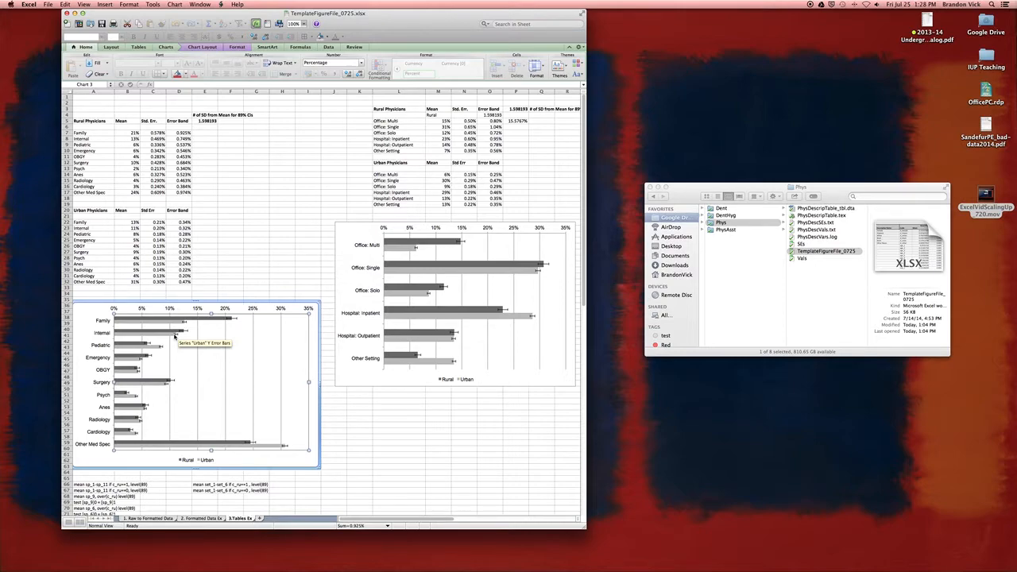
key("ctrl+Left")
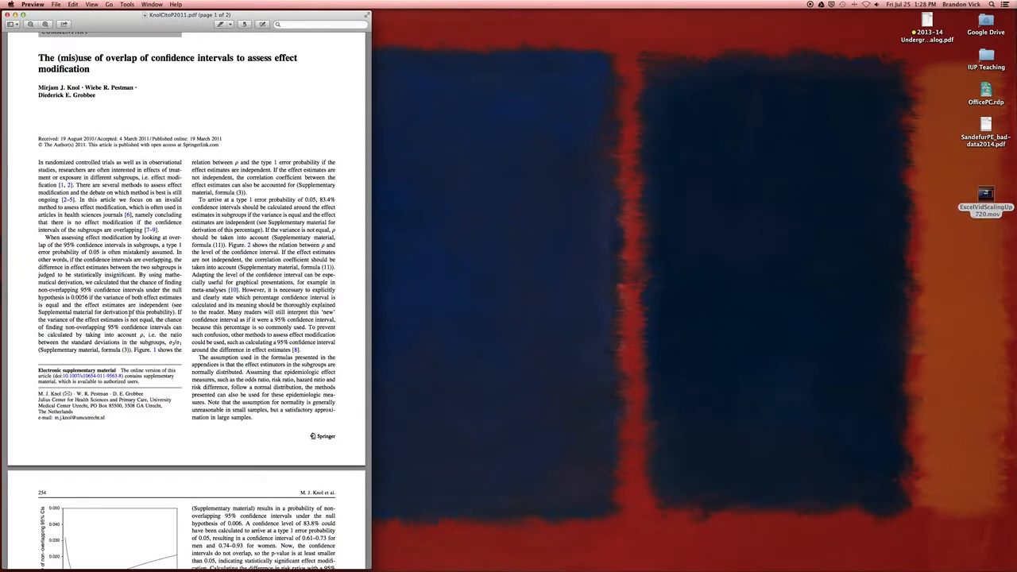
scroll(130, 312, "down", 10)
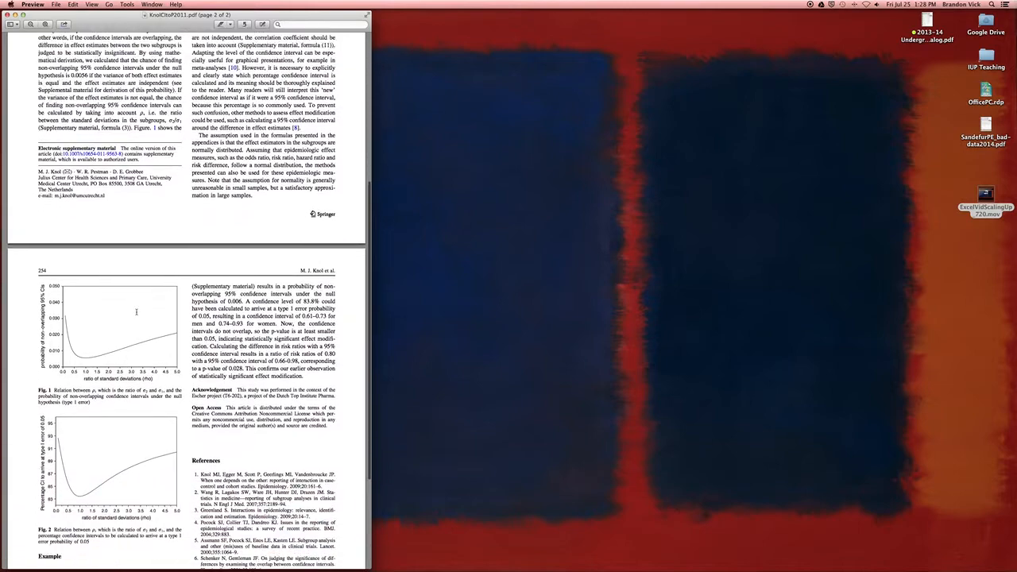
scroll(159, 318, "down", 3)
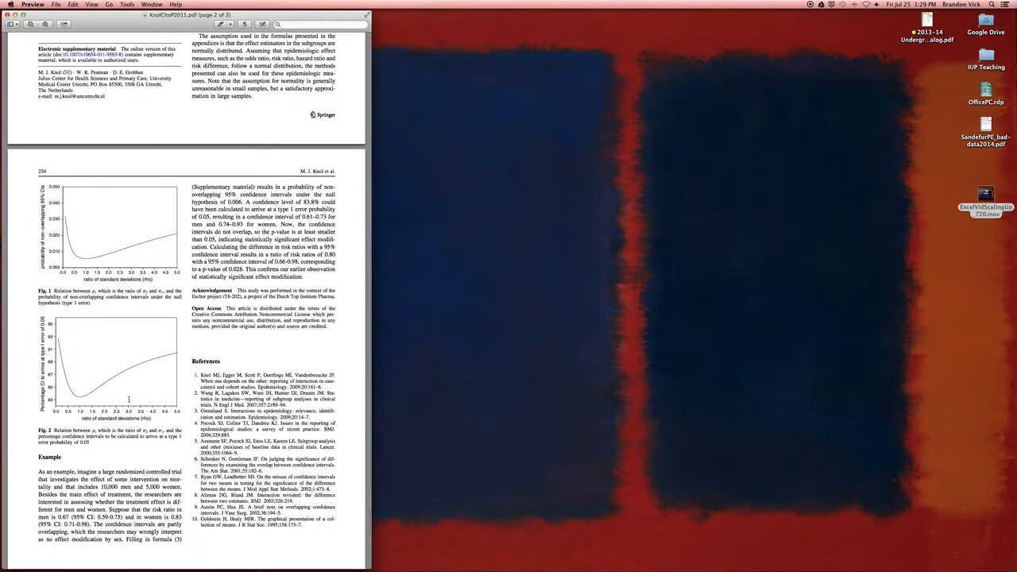
key("ctrl+Right")
scroll(127, 384, "up", 5)
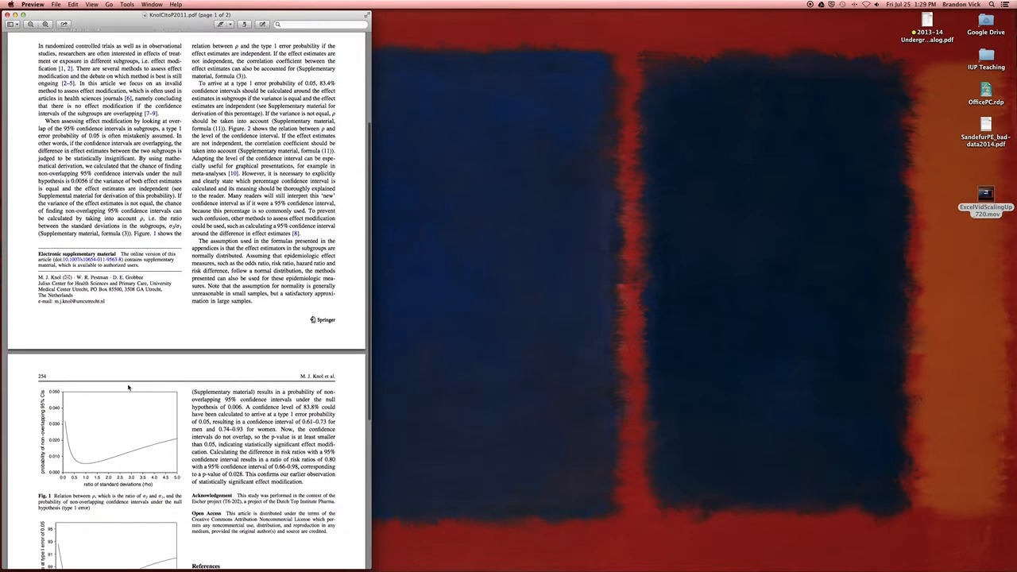
scroll(128, 387, "down", 3)
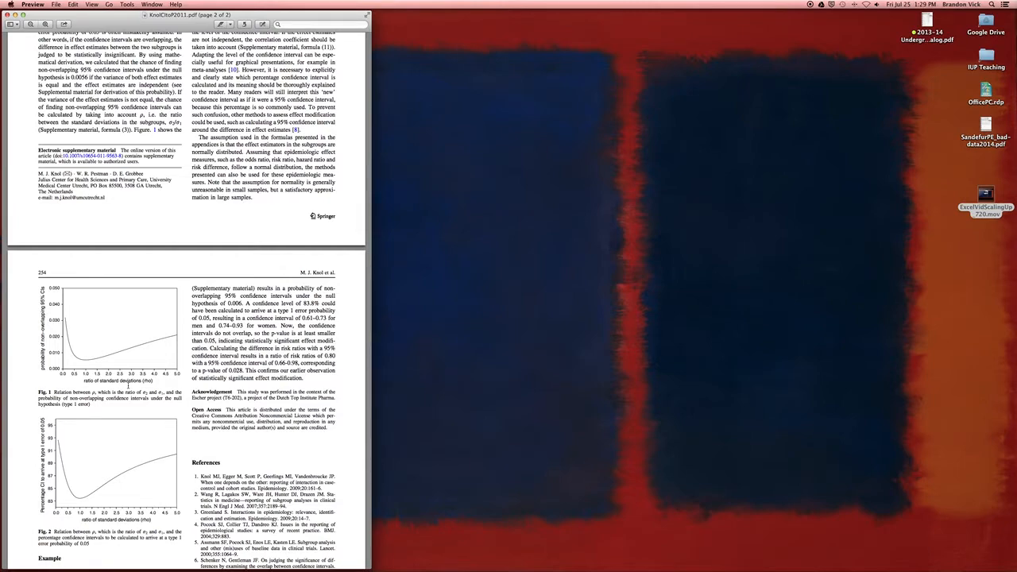
key("ctrl+Right")
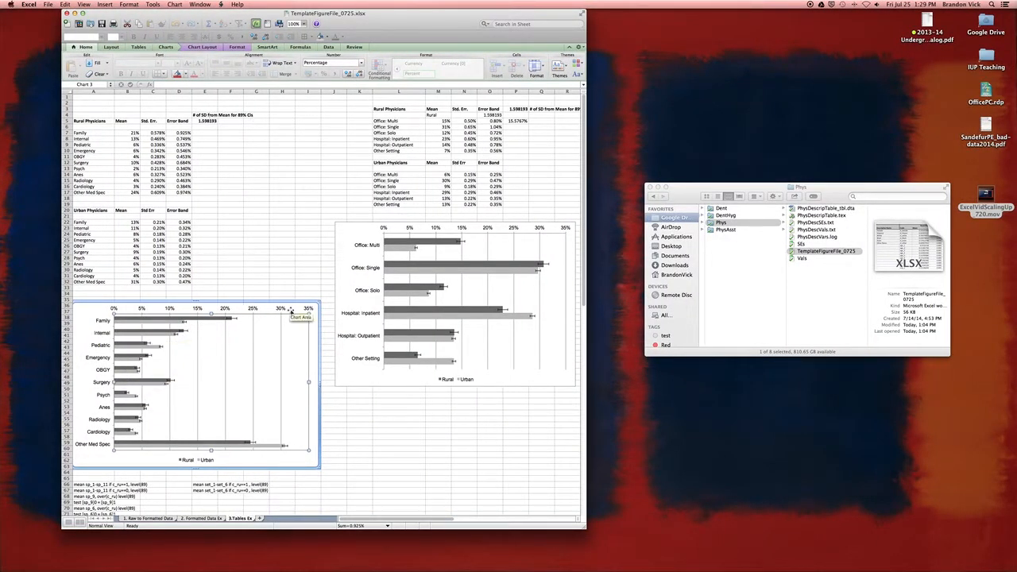
mouse_move(231, 320)
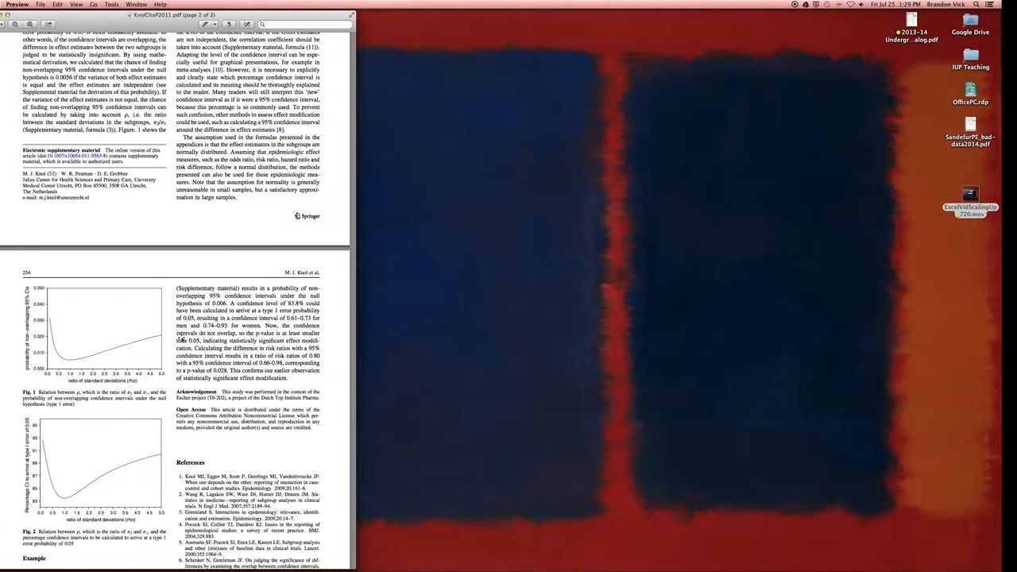
scroll(182, 461, "down", 5)
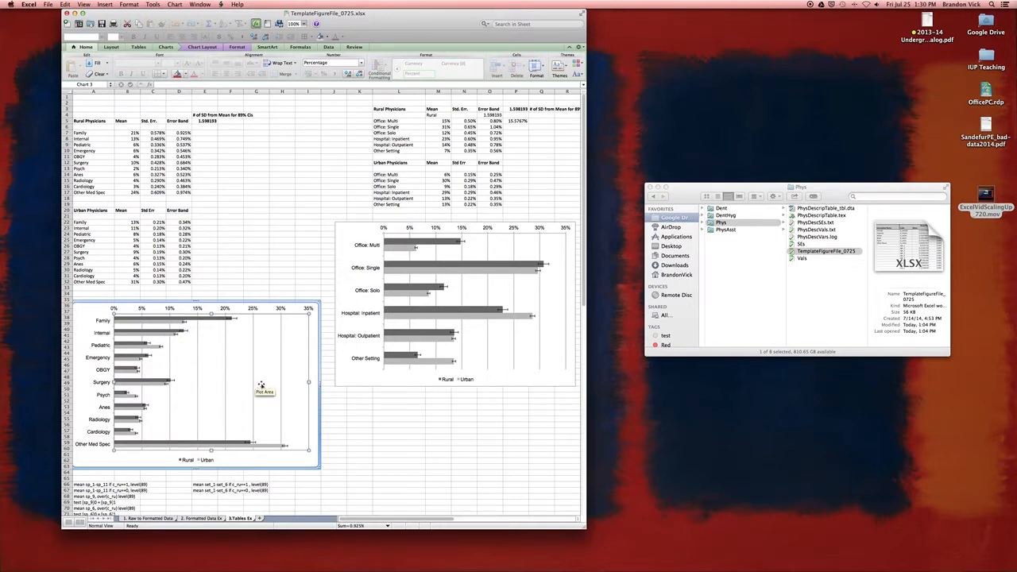
Step: Insert a 2-D clustered bar chart of the rural physician specialties and means (A5:B15) on the Formatted Data Ex sheet and enlarge it
left_click(307, 459)
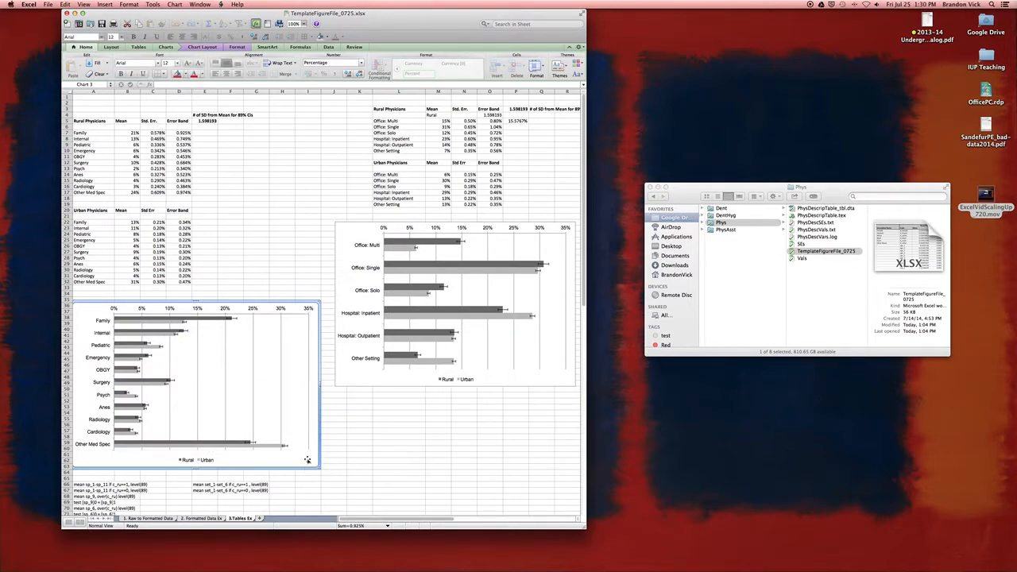
left_click(215, 519)
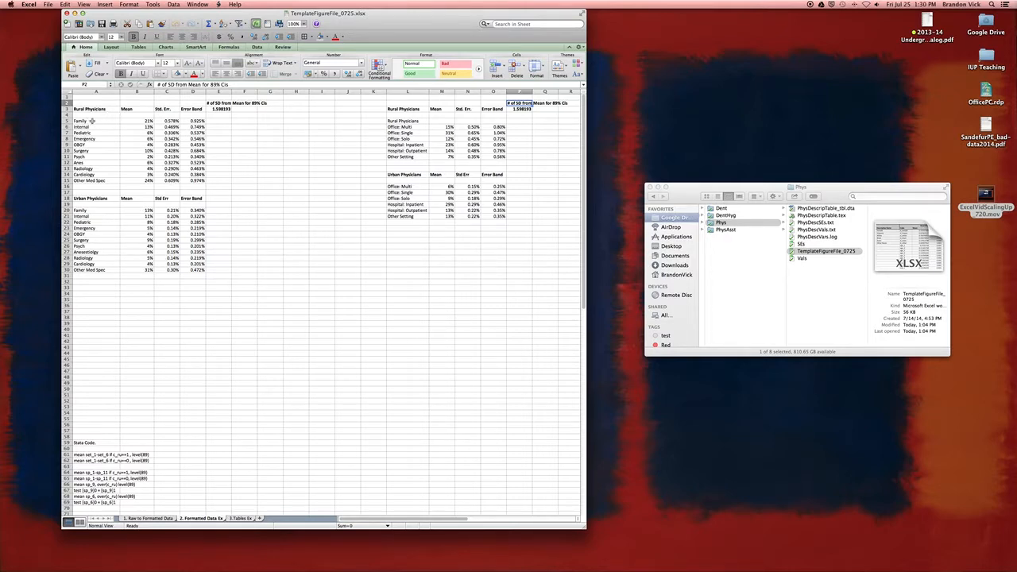
left_click_drag(92, 121, 137, 181)
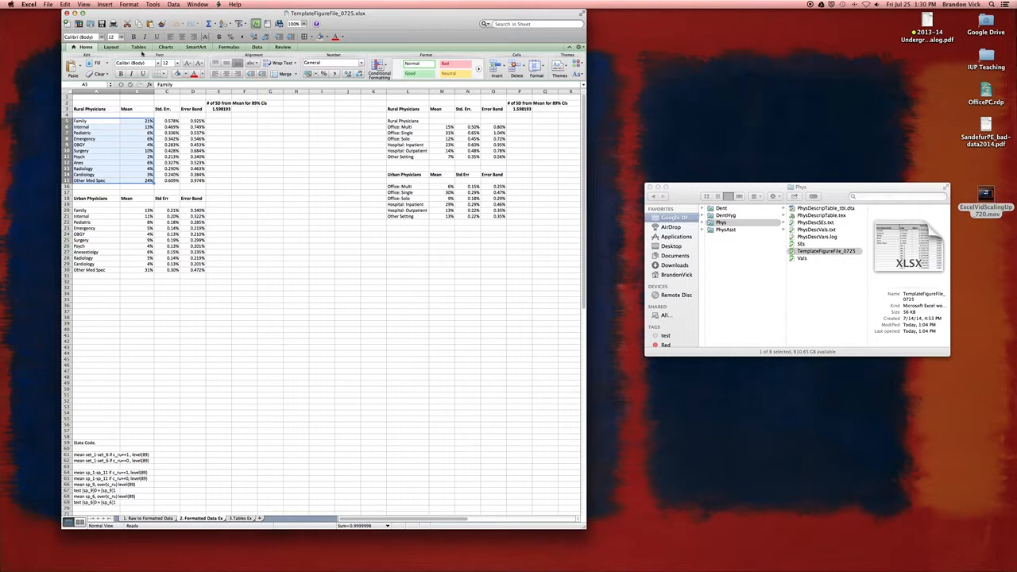
left_click(170, 48)
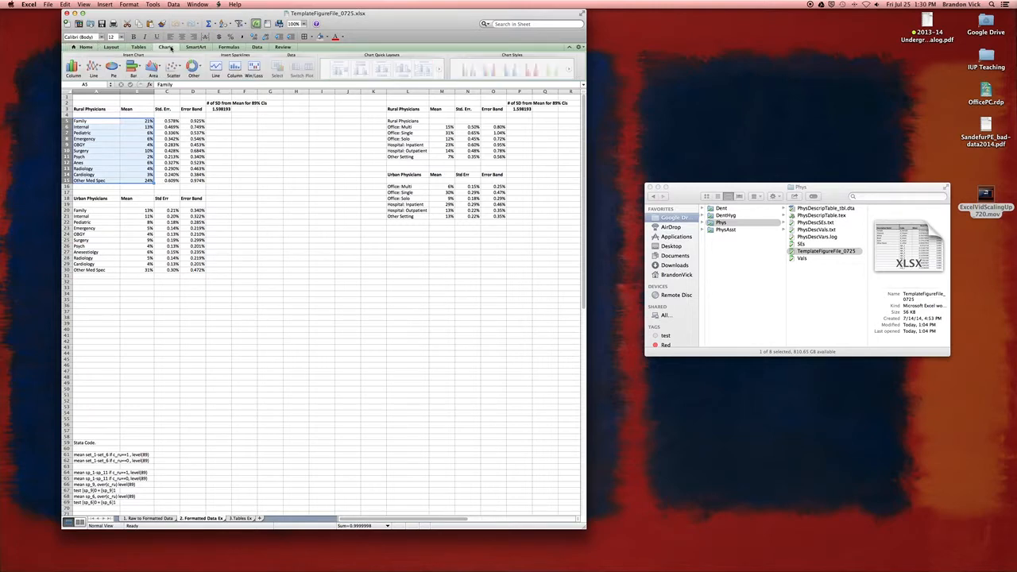
left_click(142, 67)
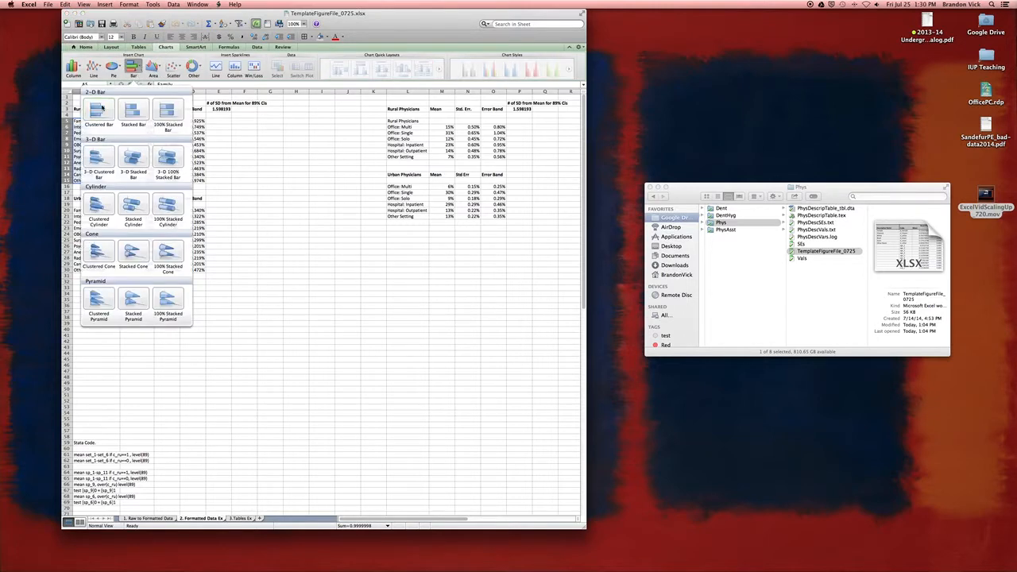
left_click(98, 110)
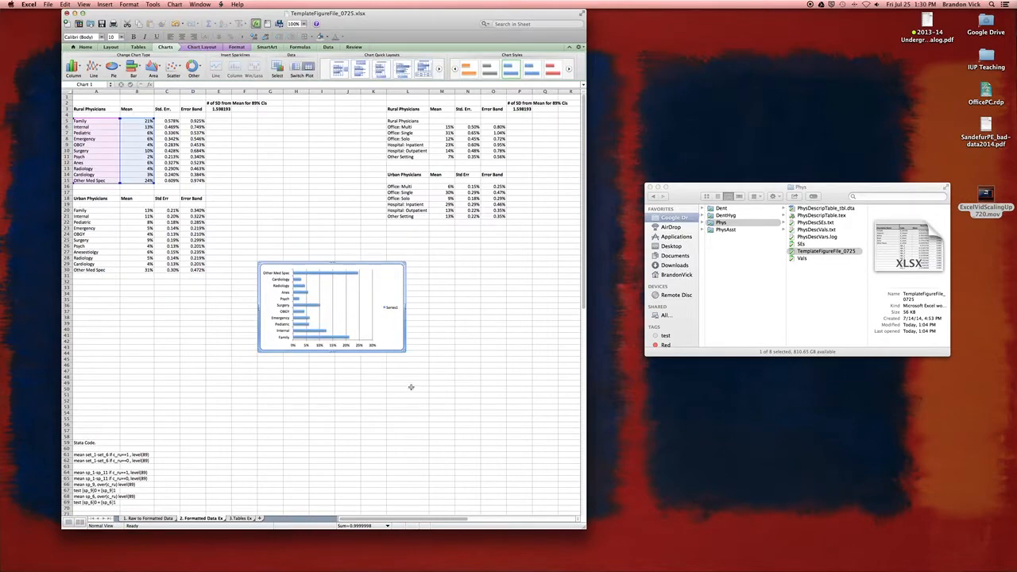
left_click_drag(399, 353, 466, 465)
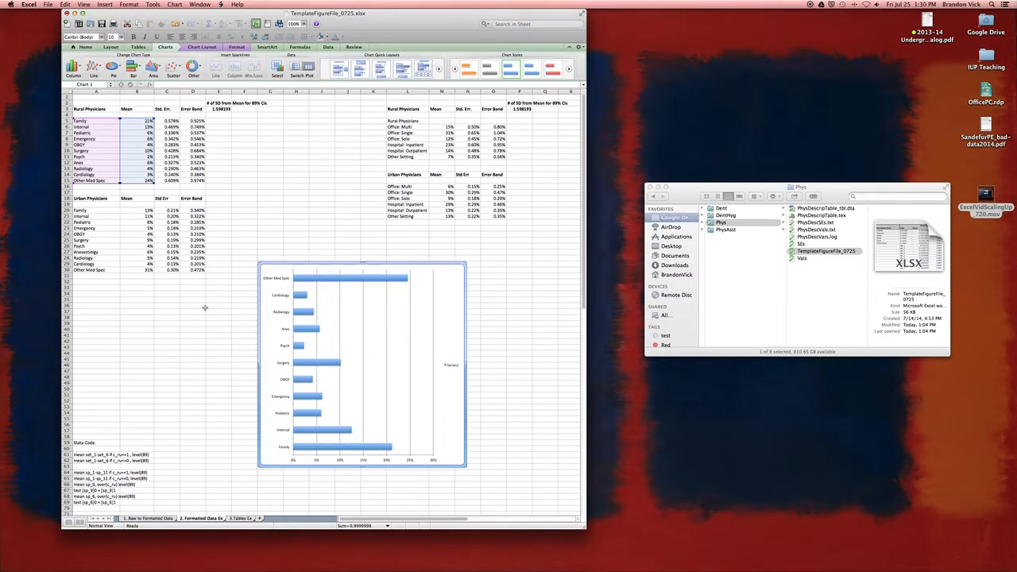
Step: Name the new chart's data series from the Rural Physicians heading in cell A3 and move the data source dialog off the chart
right_click(272, 357)
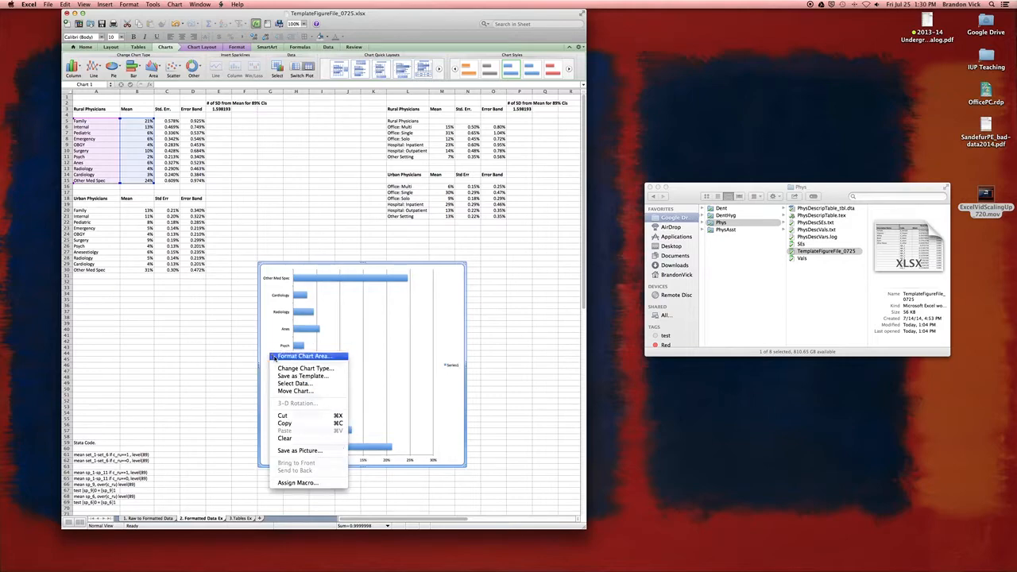
left_click(305, 385)
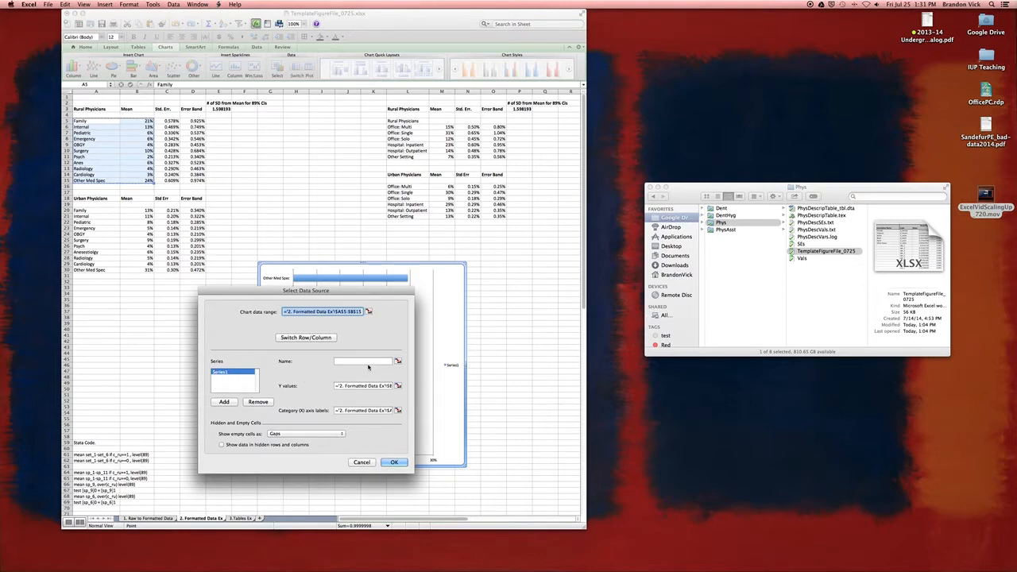
left_click(371, 361)
left_click(399, 362)
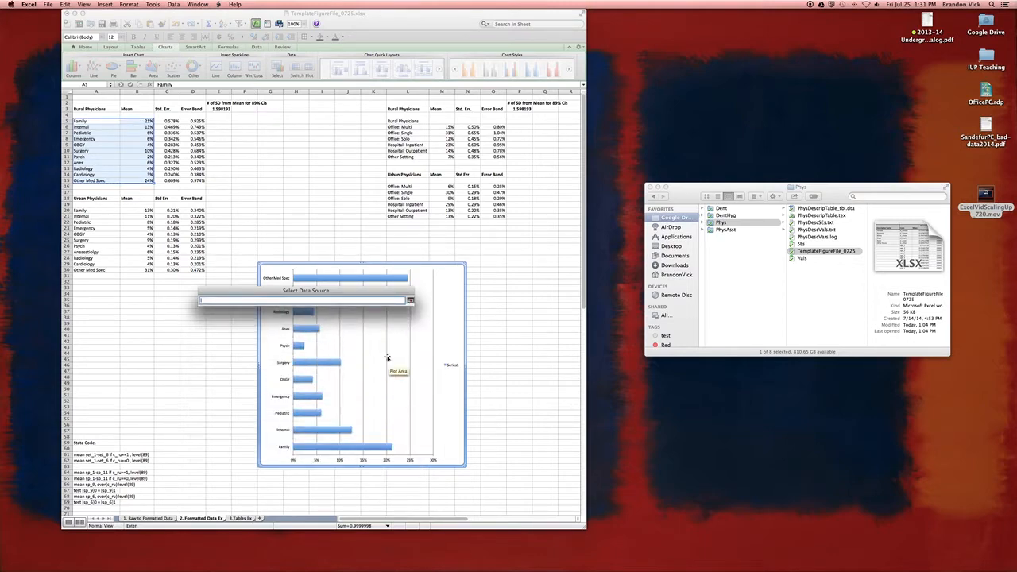
left_click(101, 110)
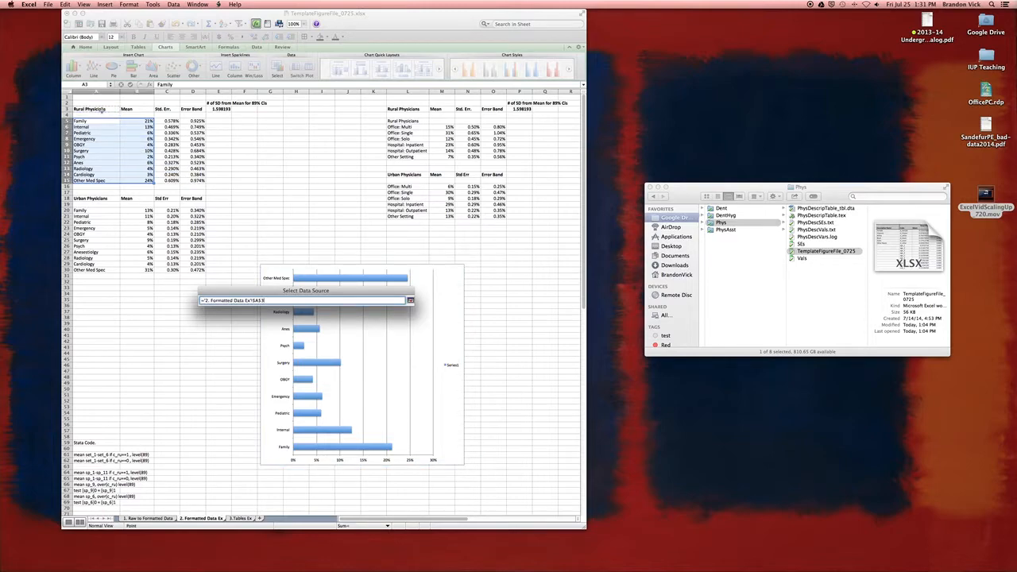
key("Return")
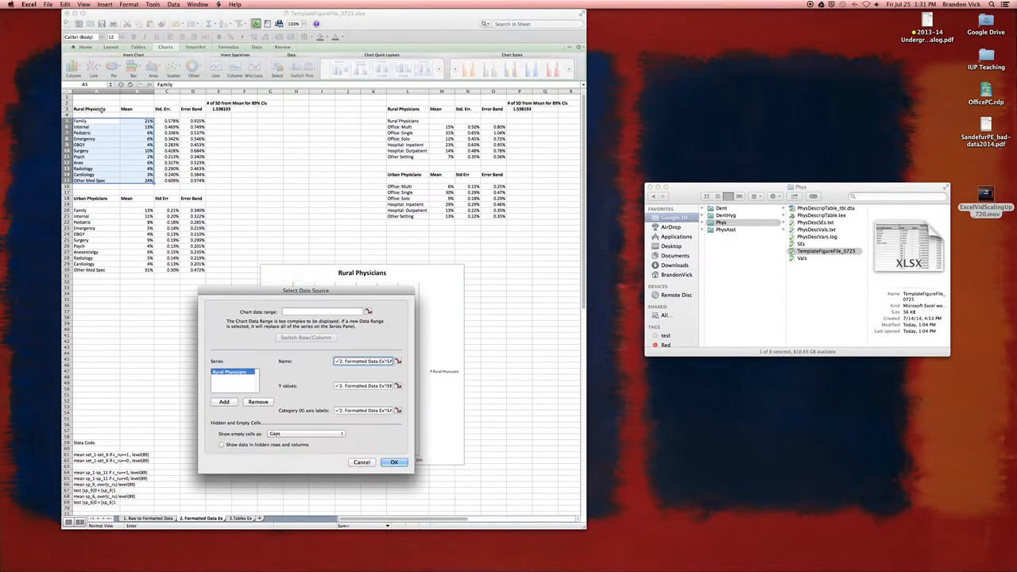
left_click_drag(342, 288, 202, 260)
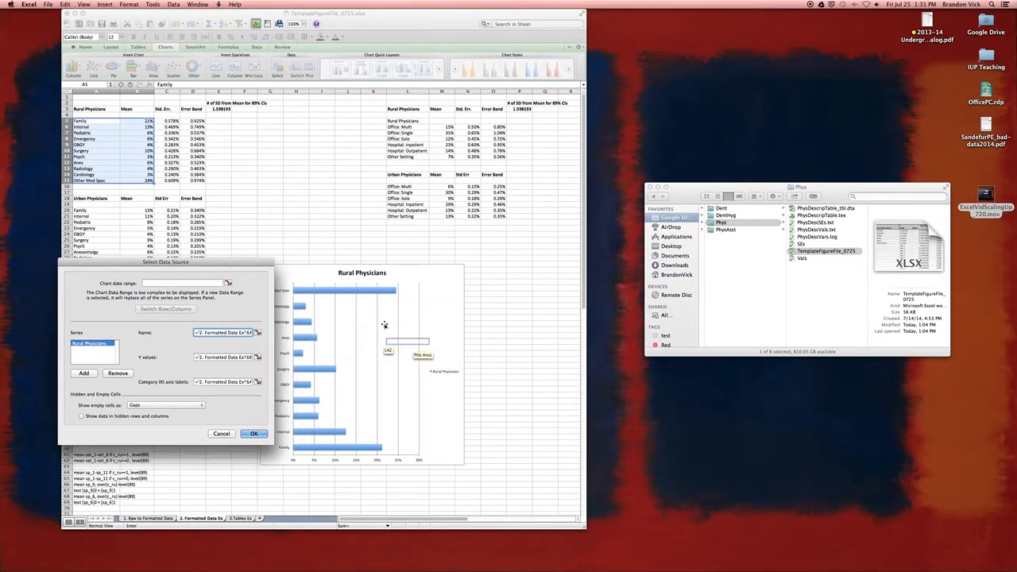
Step: Add a second data series to the chart and name it from the Urban Physicians heading in cell A18
left_click_drag(208, 262, 252, 262)
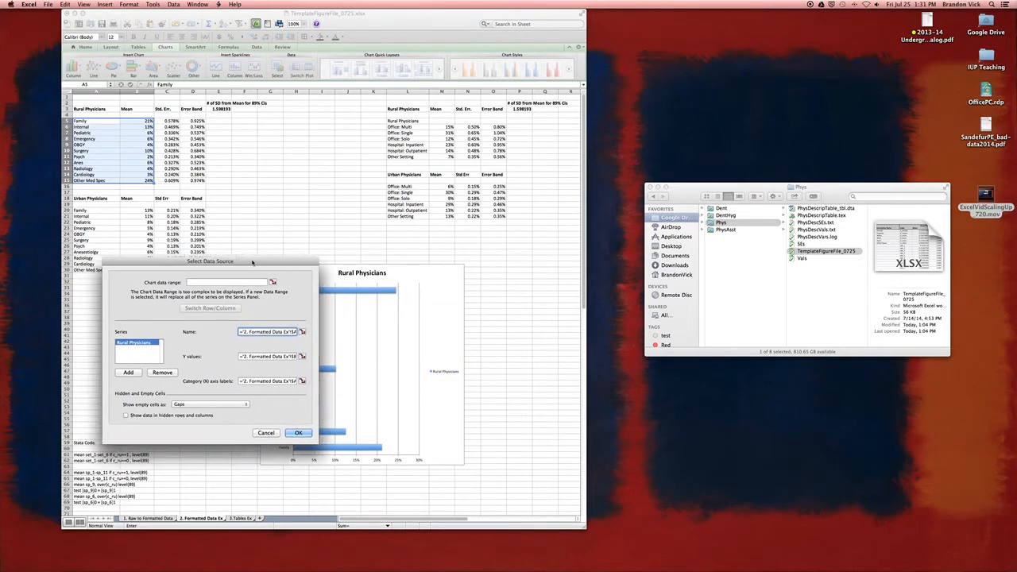
left_click(130, 373)
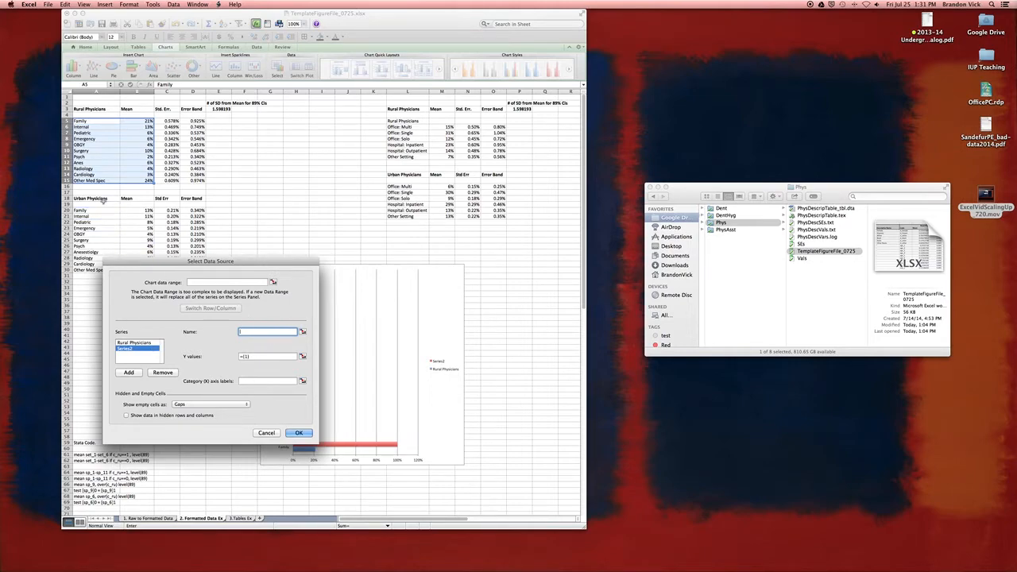
left_click(103, 203)
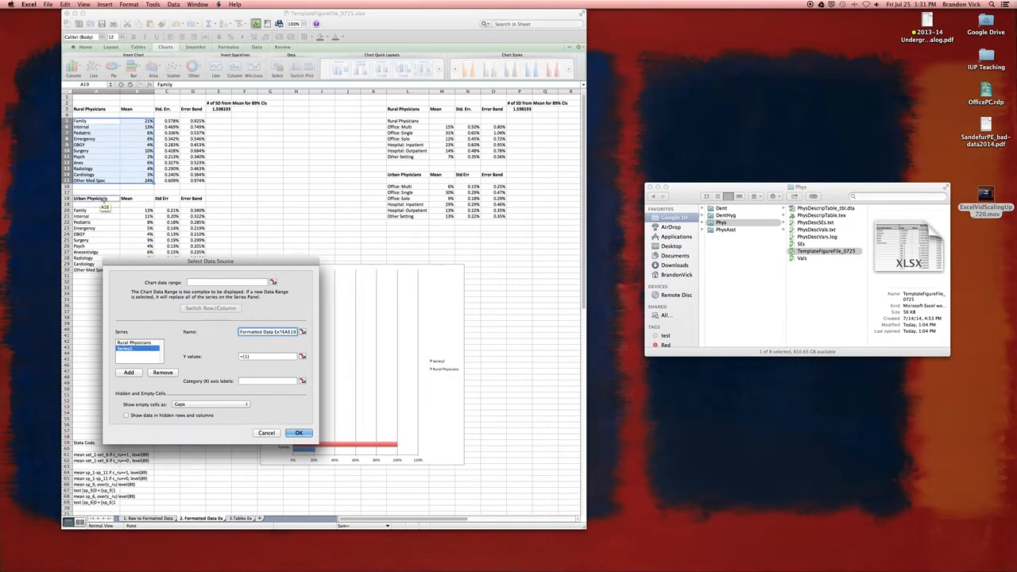
triple_click(283, 332)
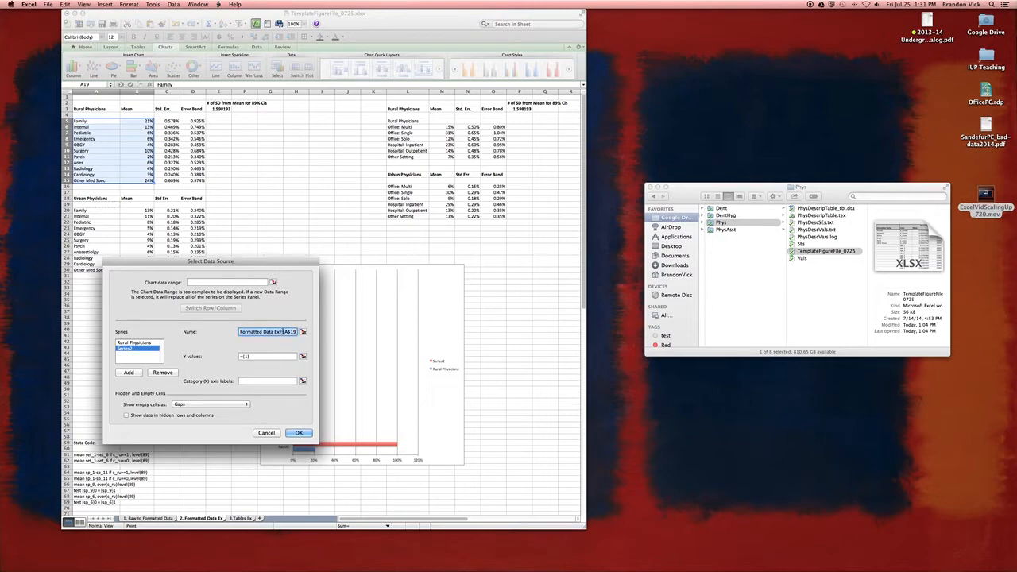
key("BackSpace")
left_click(99, 198)
Step: Set the Urban Physicians series' Y values to B20:B30 and its category axis labels to A20:A30, and apply the data source
left_click(265, 356)
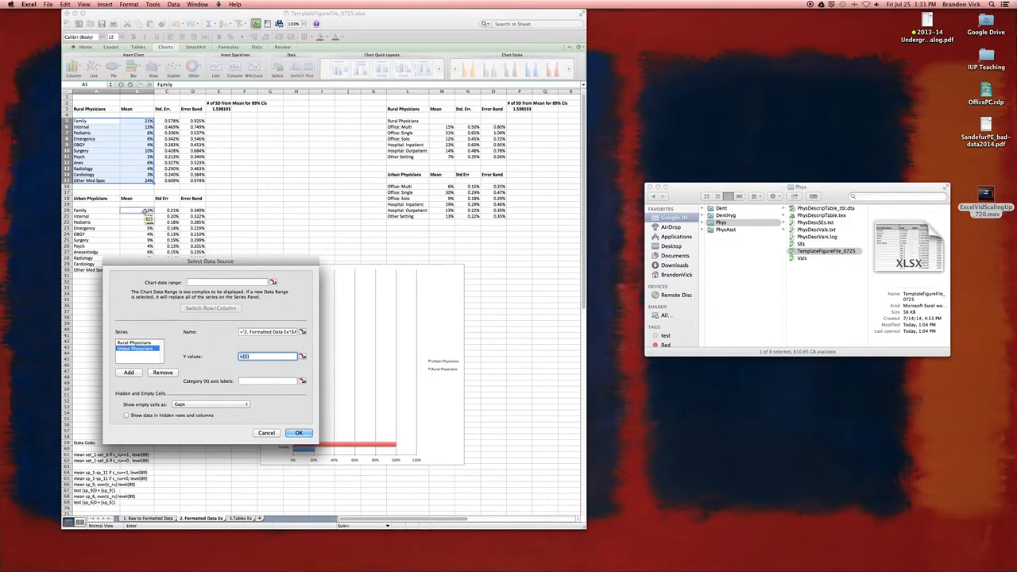
left_click_drag(147, 210, 143, 271)
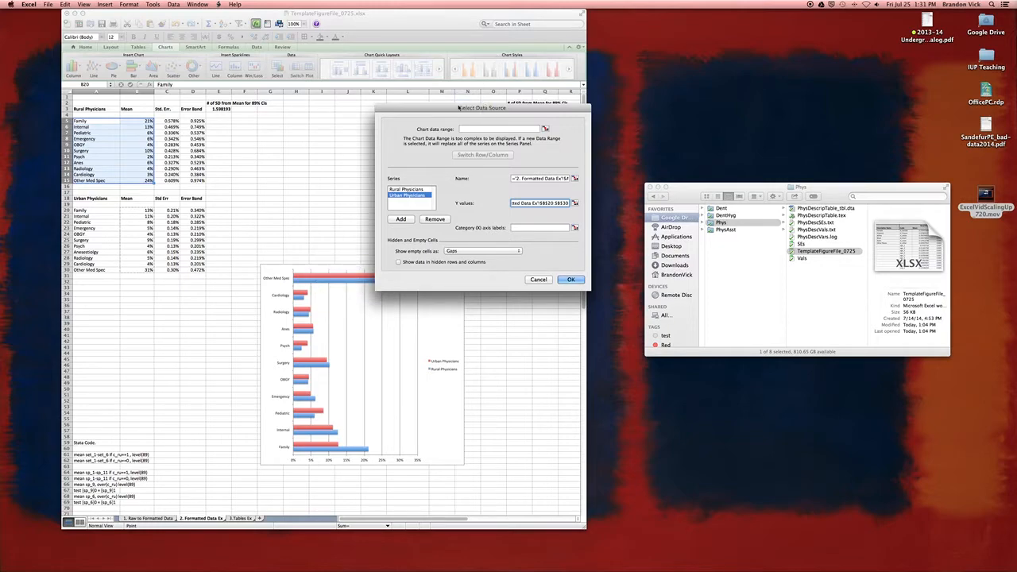
left_click_drag(456, 107, 515, 97)
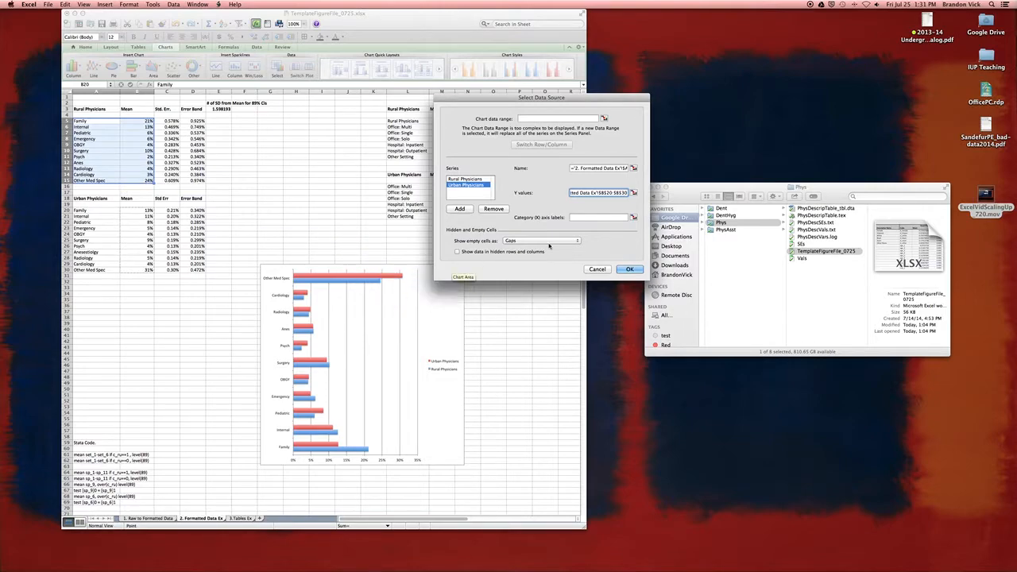
left_click(594, 217)
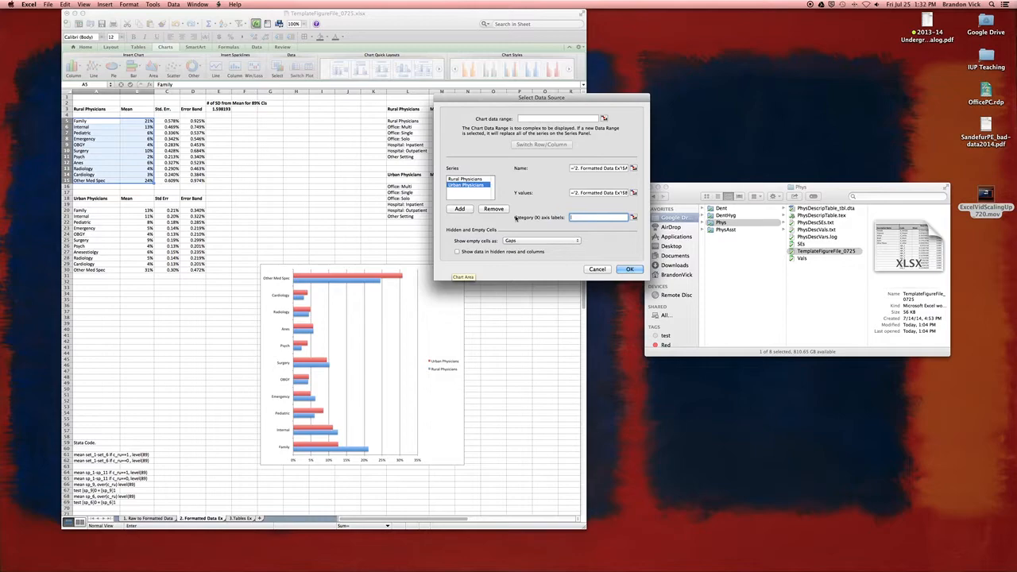
left_click_drag(92, 210, 94, 271)
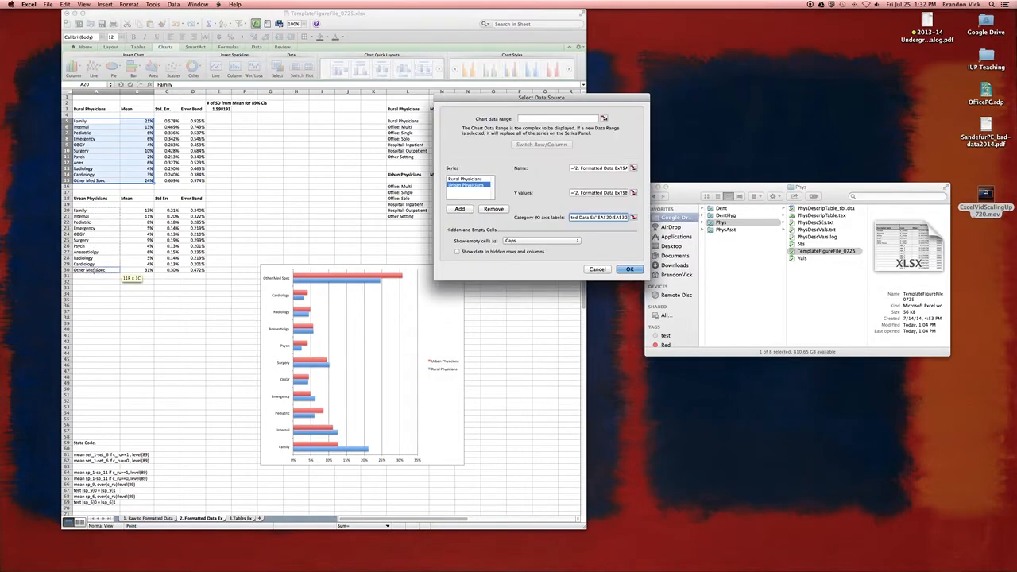
left_click(636, 270)
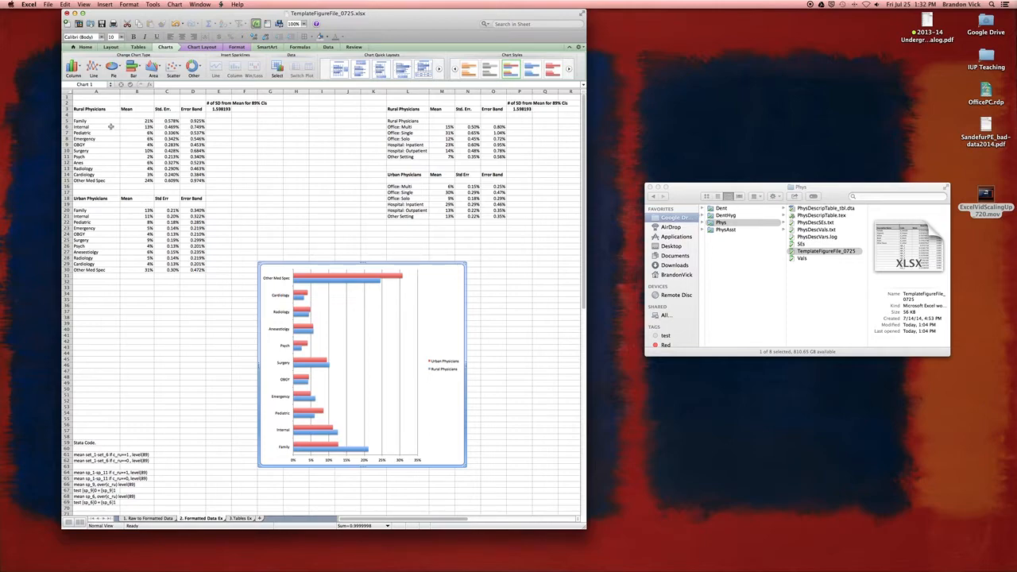
Step: Format the chart's vertical category axis to show the categories in reverse order
right_click(270, 348)
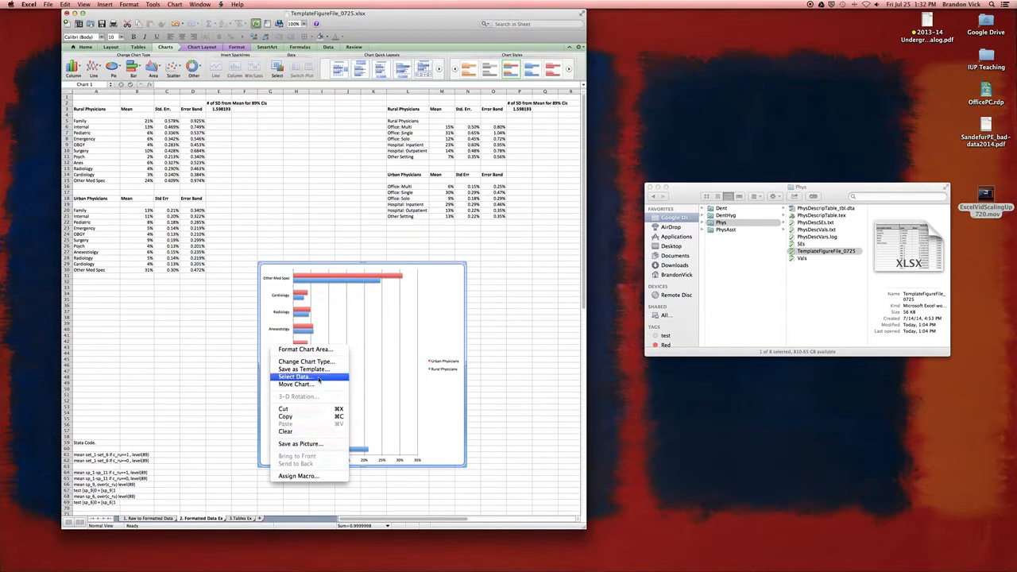
left_click(453, 314)
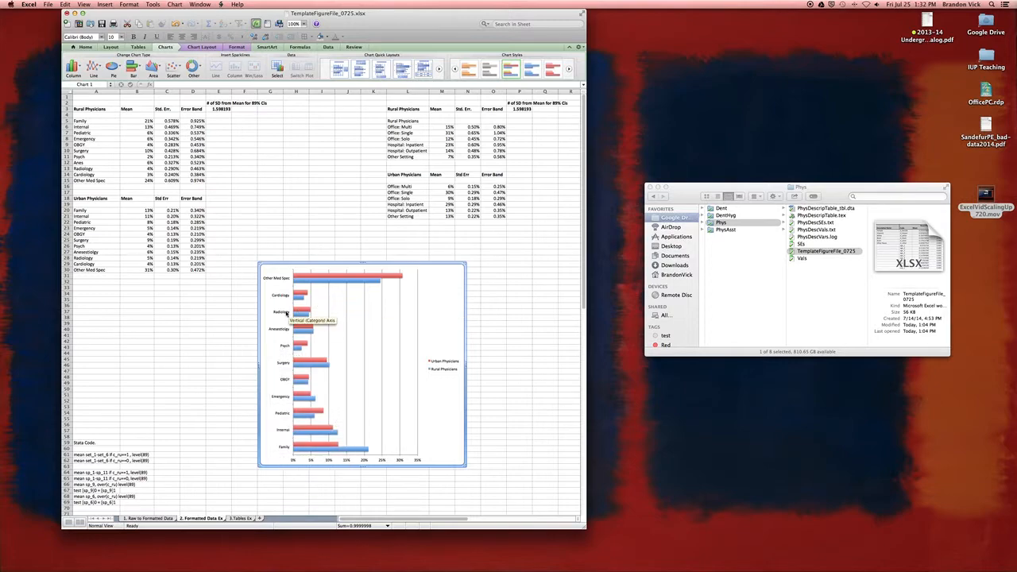
left_click(286, 314)
right_click(286, 314)
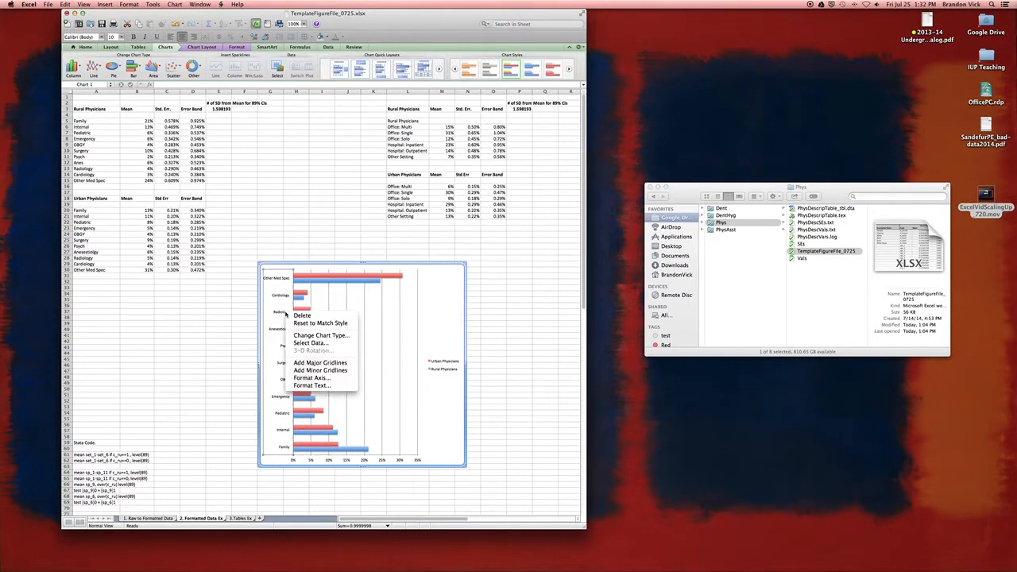
left_click(335, 379)
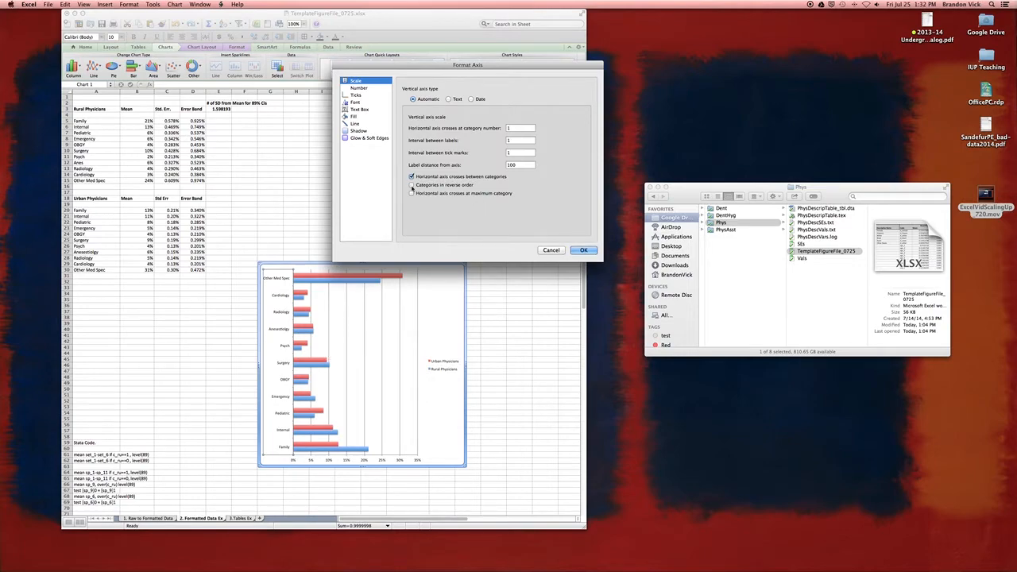
left_click(412, 185)
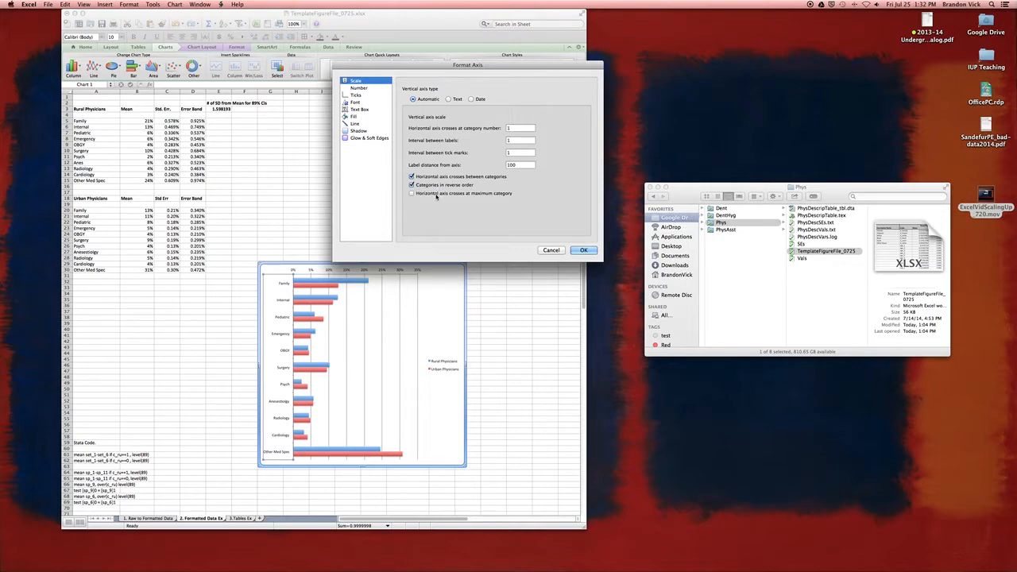
left_click(585, 249)
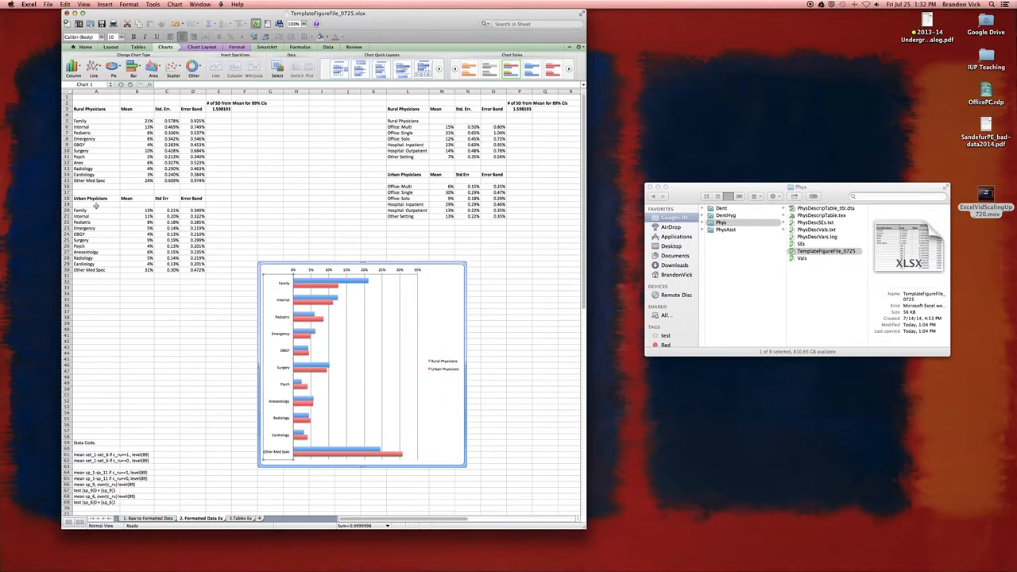
Step: Examine the rural specialty names and how their error bands in column D are calculated from the standard errors and cell E3
left_click_drag(96, 121, 96, 180)
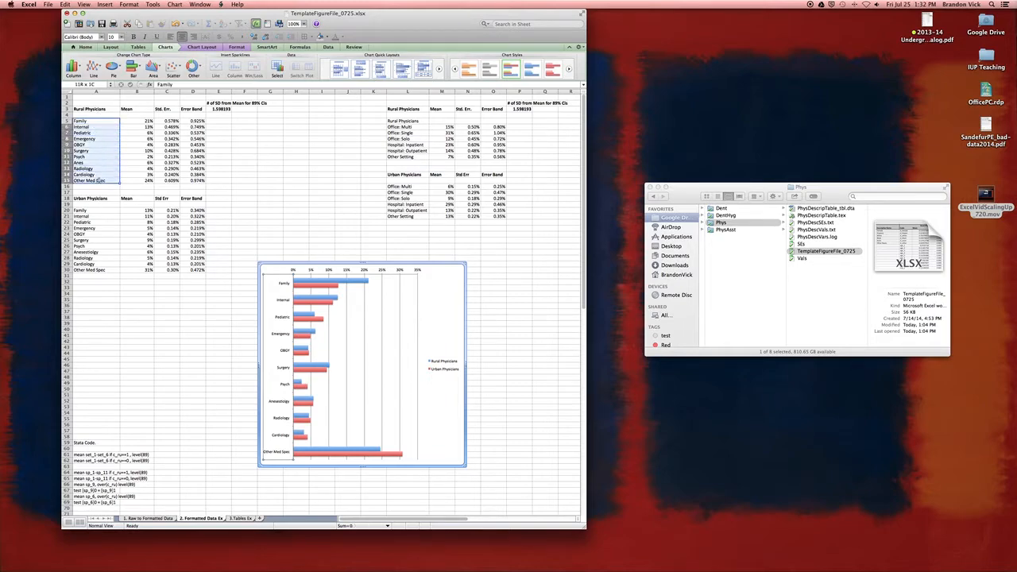
left_click(443, 297)
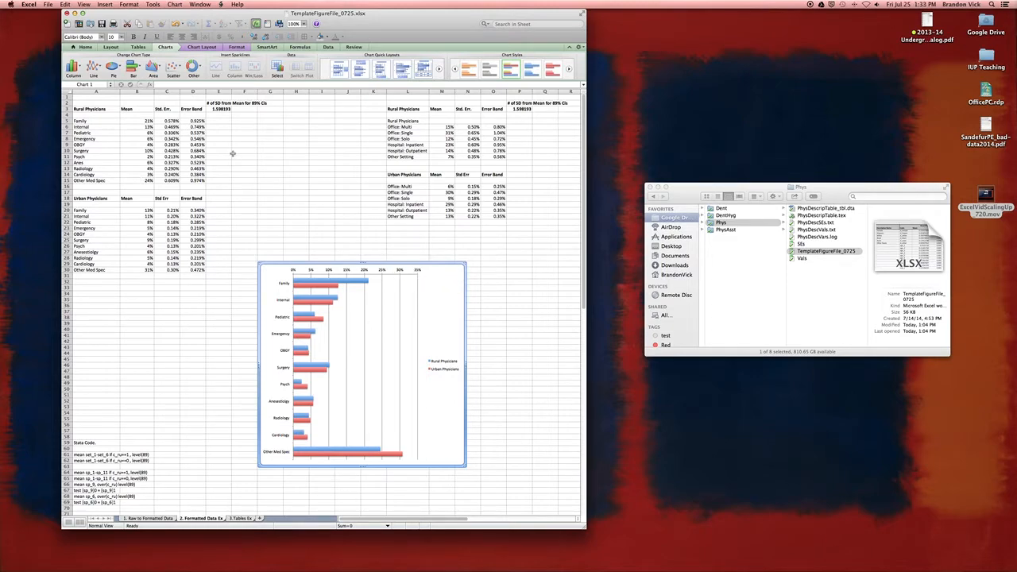
left_click(220, 109)
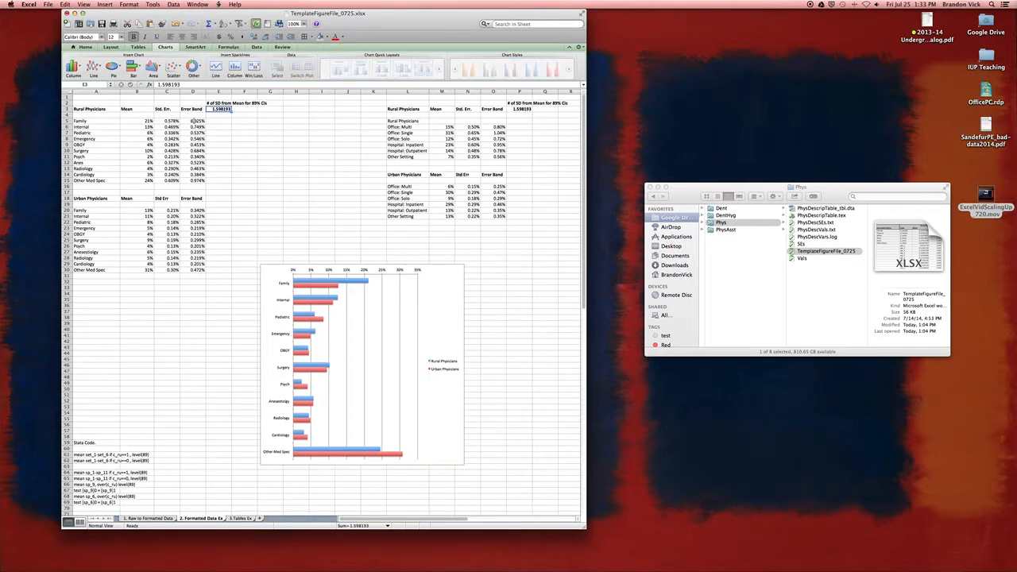
left_click(171, 122)
left_click(224, 109)
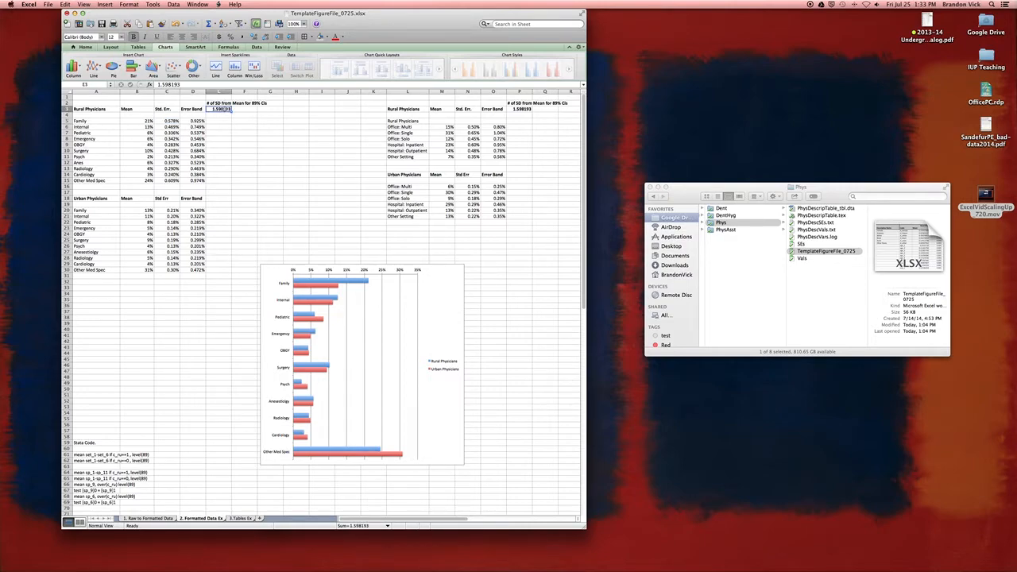
left_click(185, 121)
left_click(195, 86)
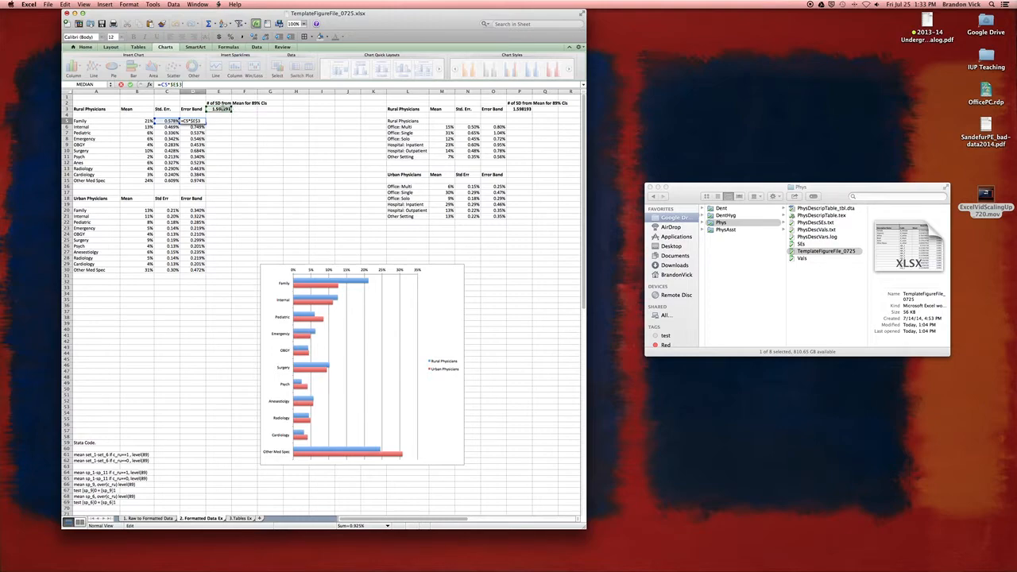
key("Return")
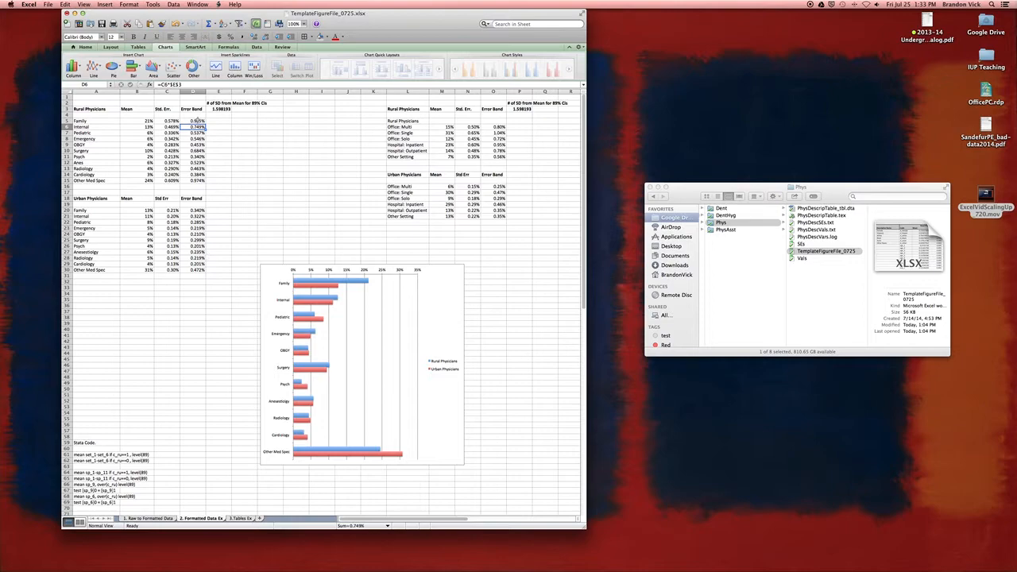
left_click_drag(197, 120, 195, 175)
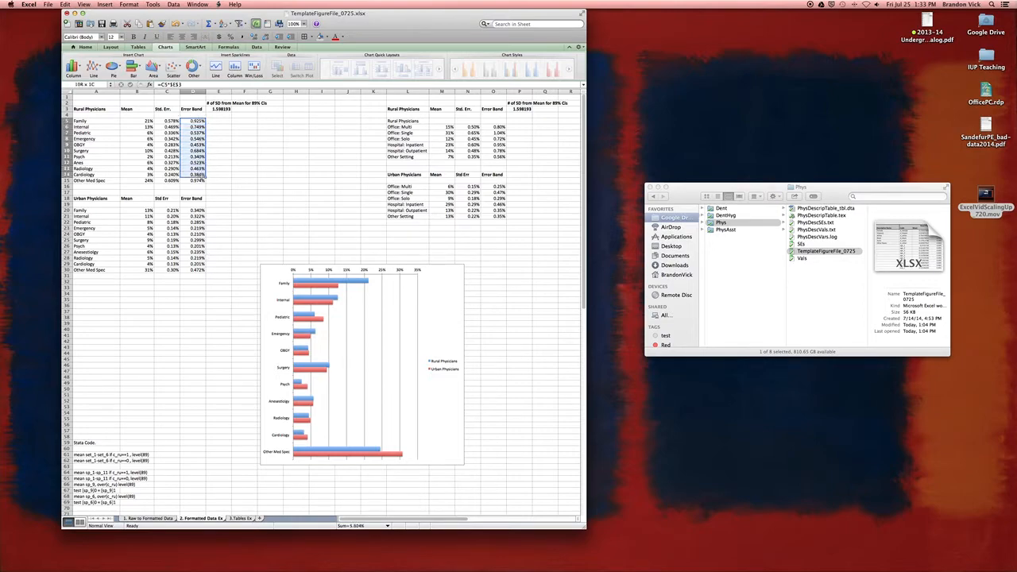
left_click(194, 122)
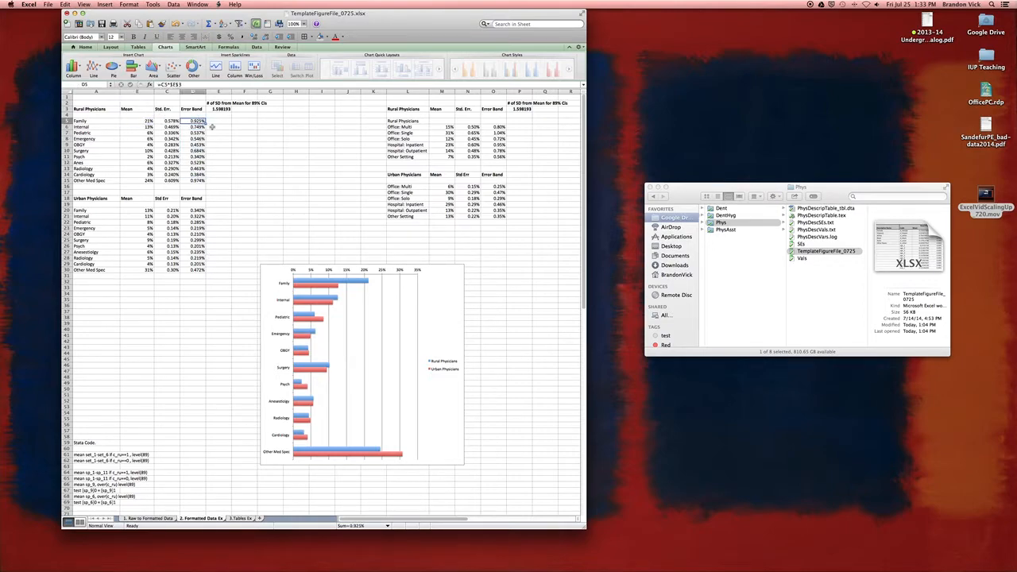
Step: Add X error bars in both directions with end caps to the Rural Physicians series
double_click(365, 281)
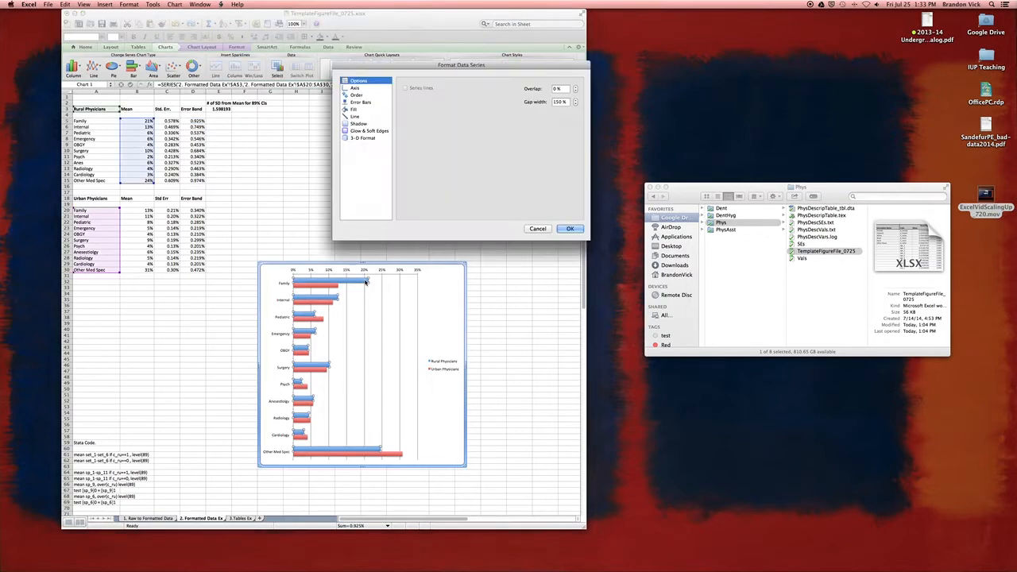
left_click(547, 230)
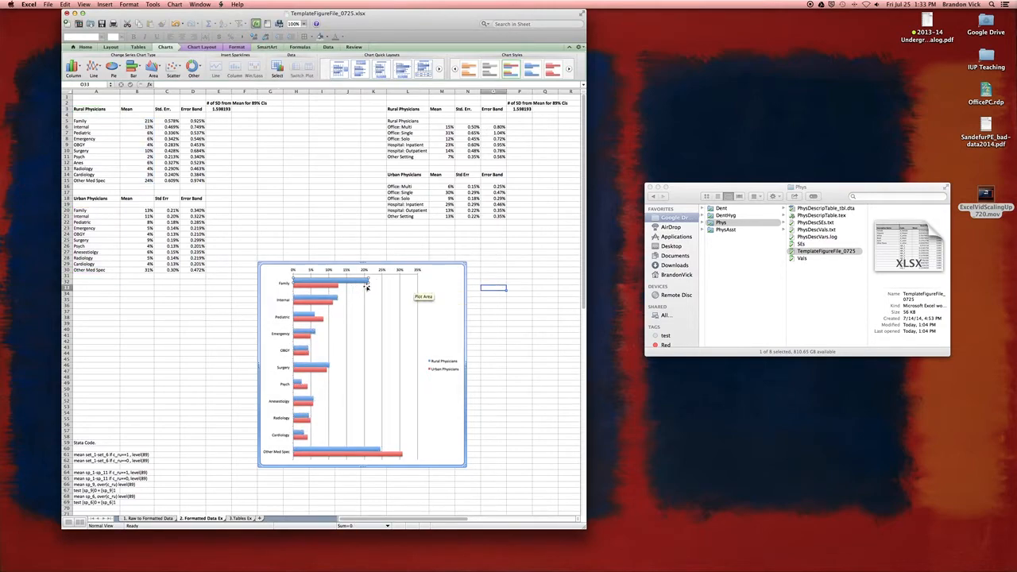
left_click(359, 283)
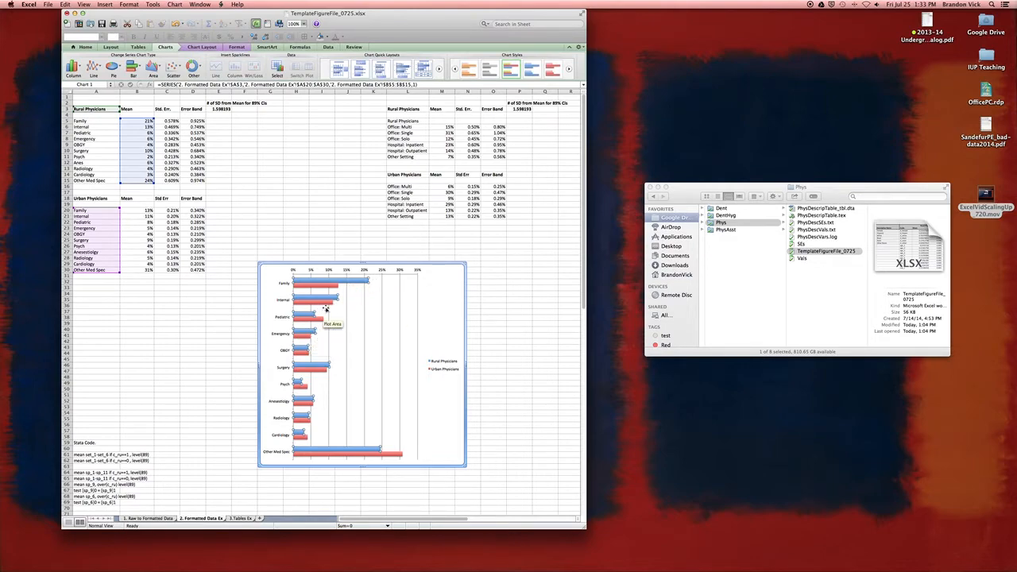
double_click(354, 281)
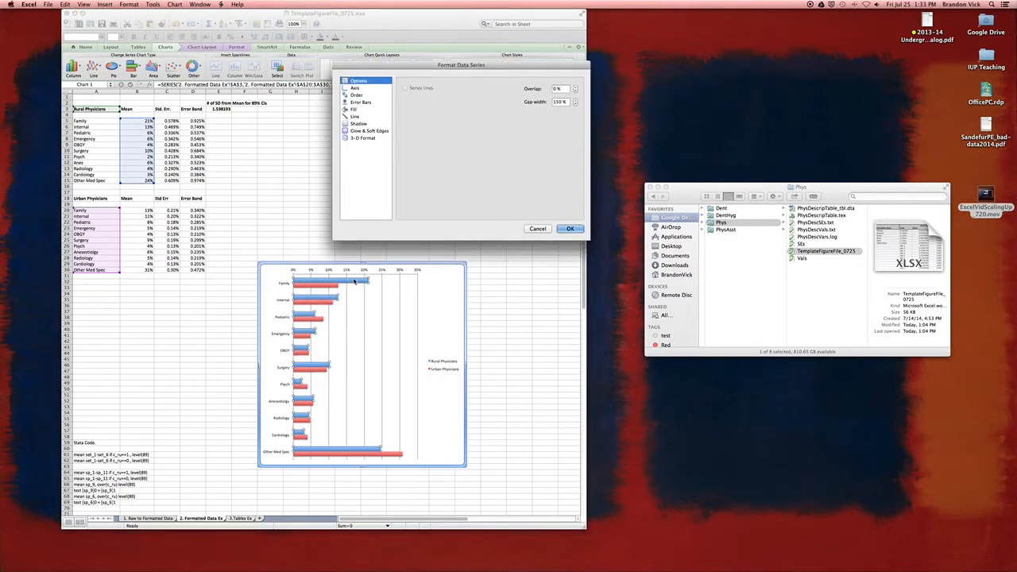
left_click(362, 103)
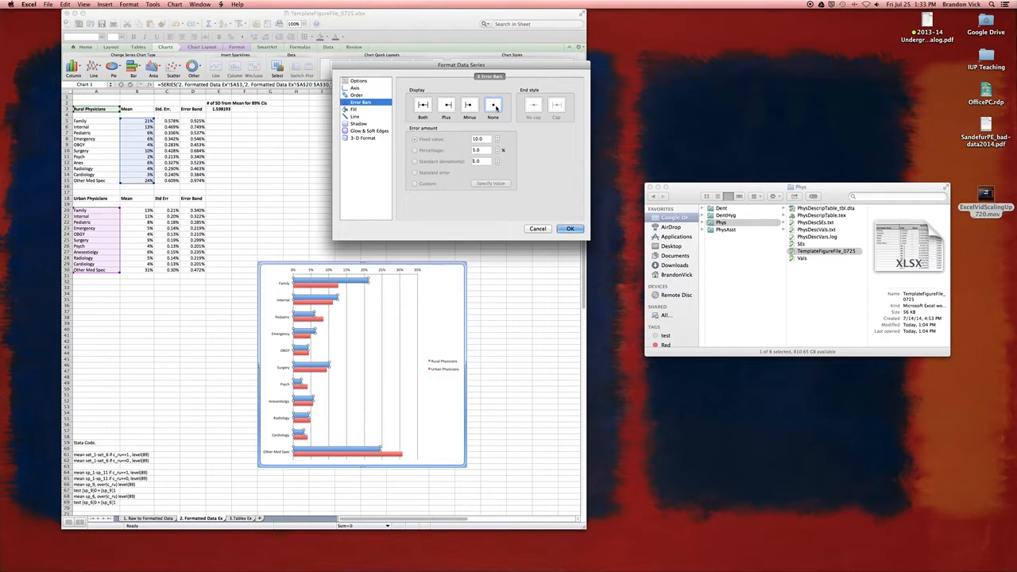
left_click(423, 108)
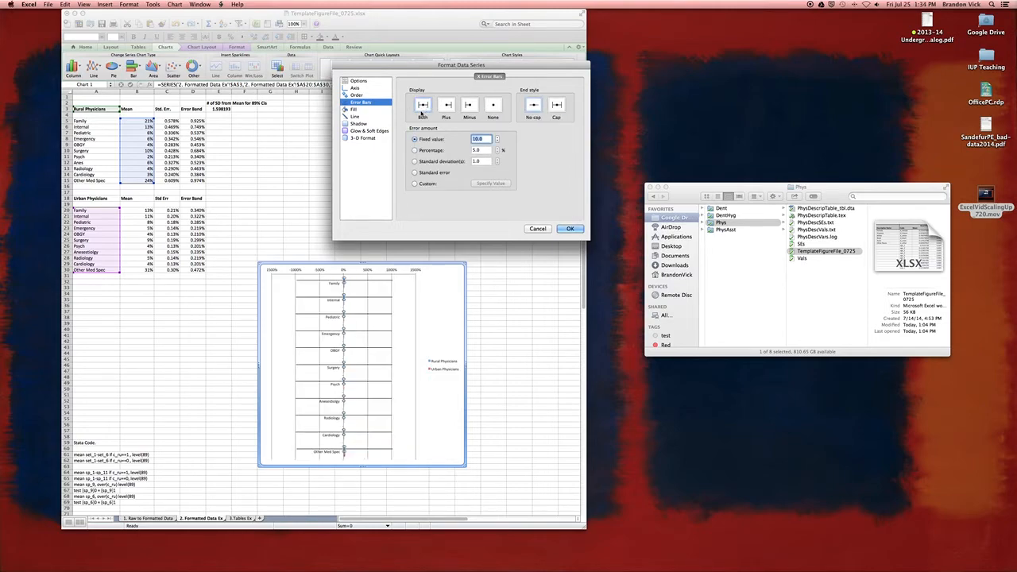
left_click(556, 107)
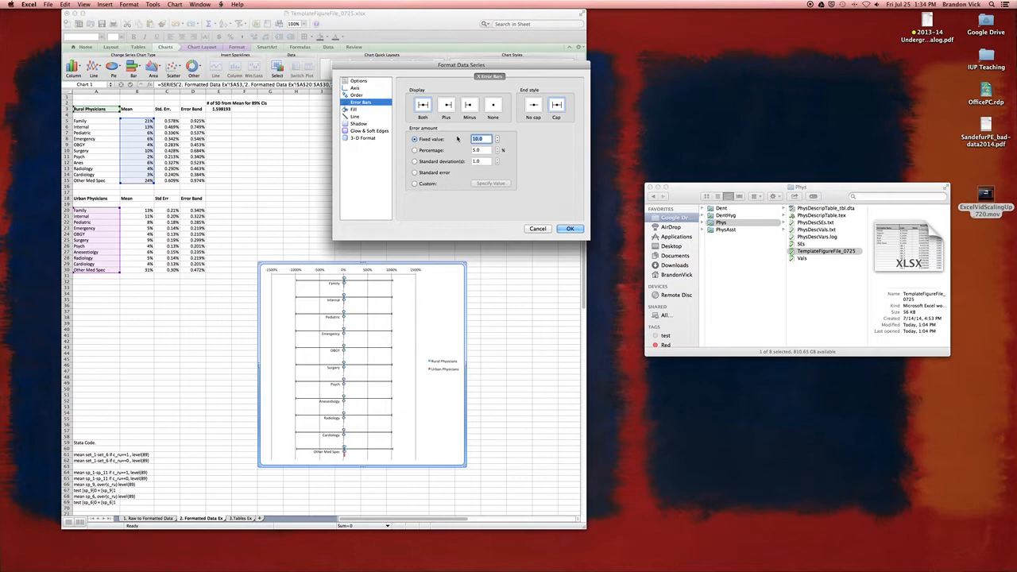
Step: Set the Rural Physicians error bars to custom amounts, using D5:D15 for both the positive and negative values, and apply them
left_click(414, 185)
left_click(491, 184)
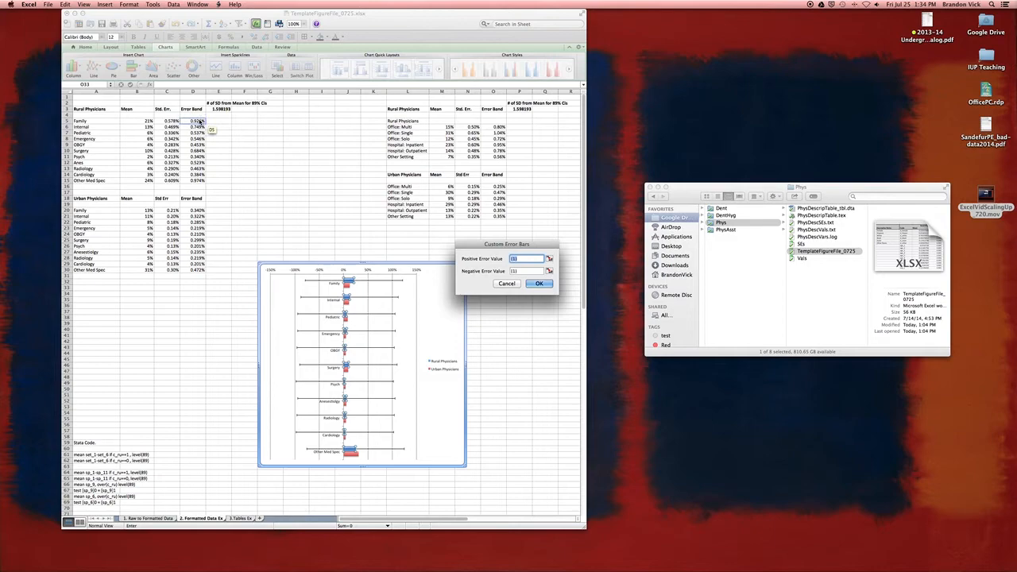
key("BackSpace")
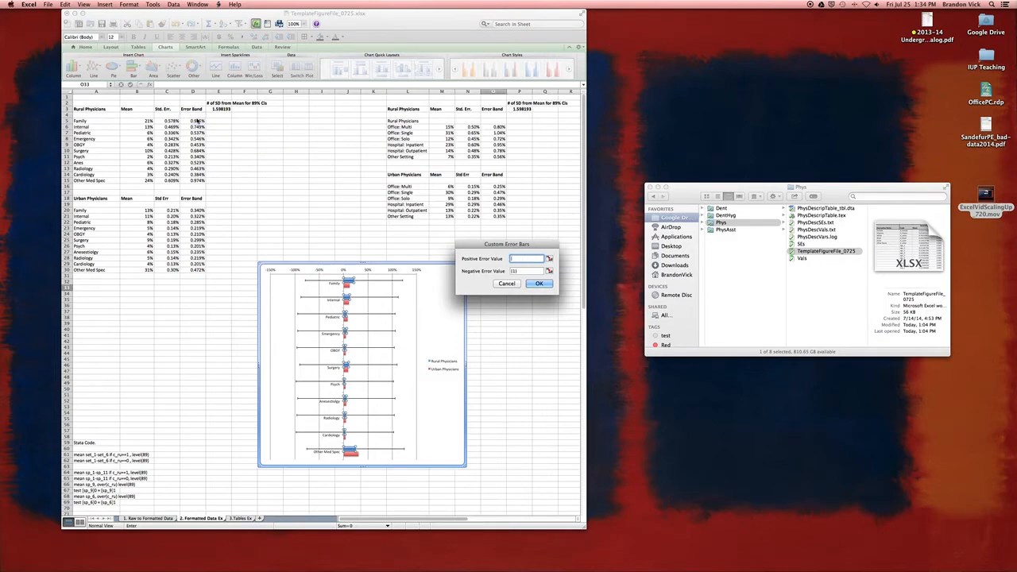
left_click_drag(197, 121, 199, 170)
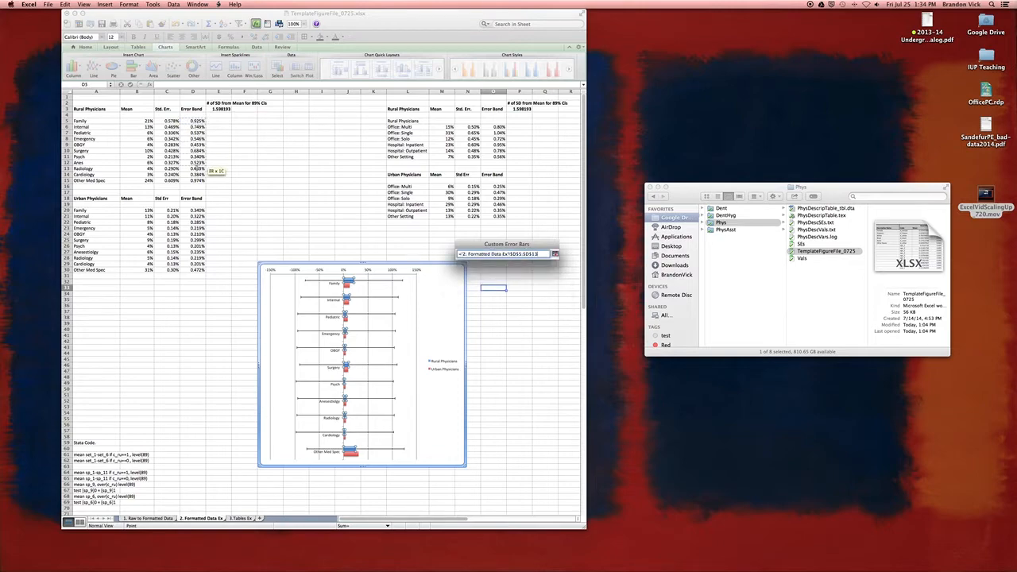
left_click(555, 253)
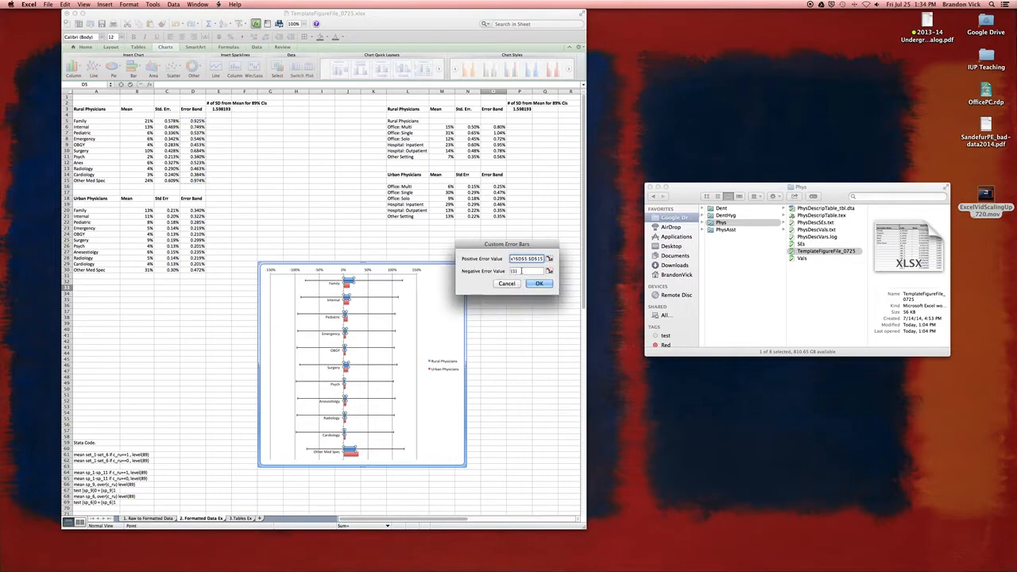
left_click(523, 271)
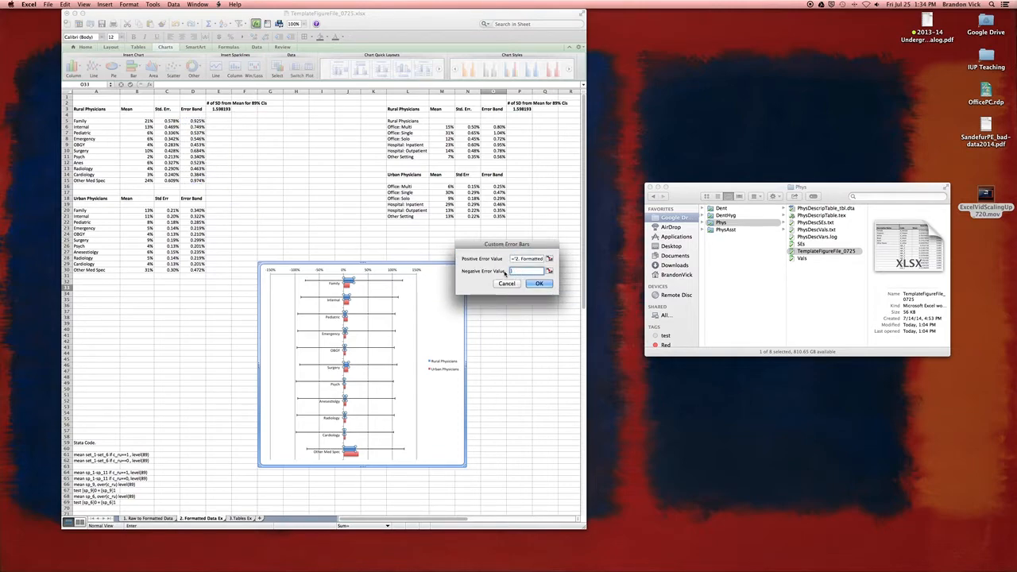
left_click(196, 122)
left_click_drag(196, 122, 196, 180)
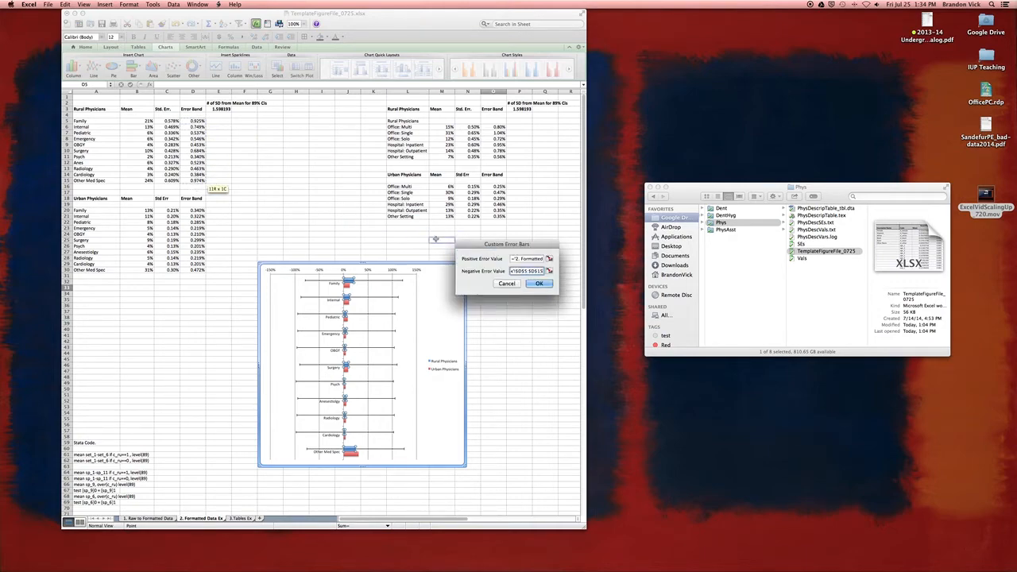
left_click(539, 283)
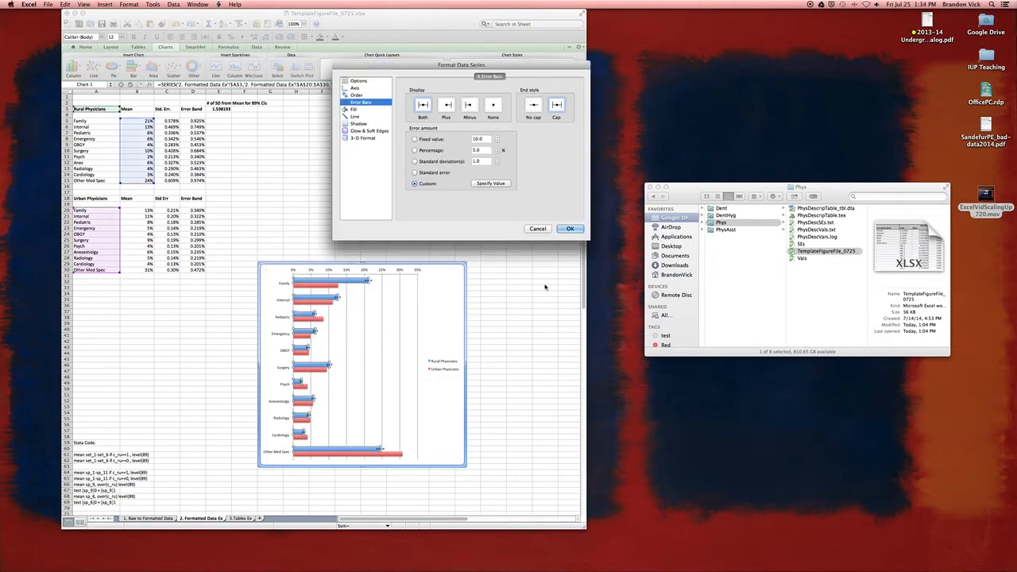
left_click(570, 230)
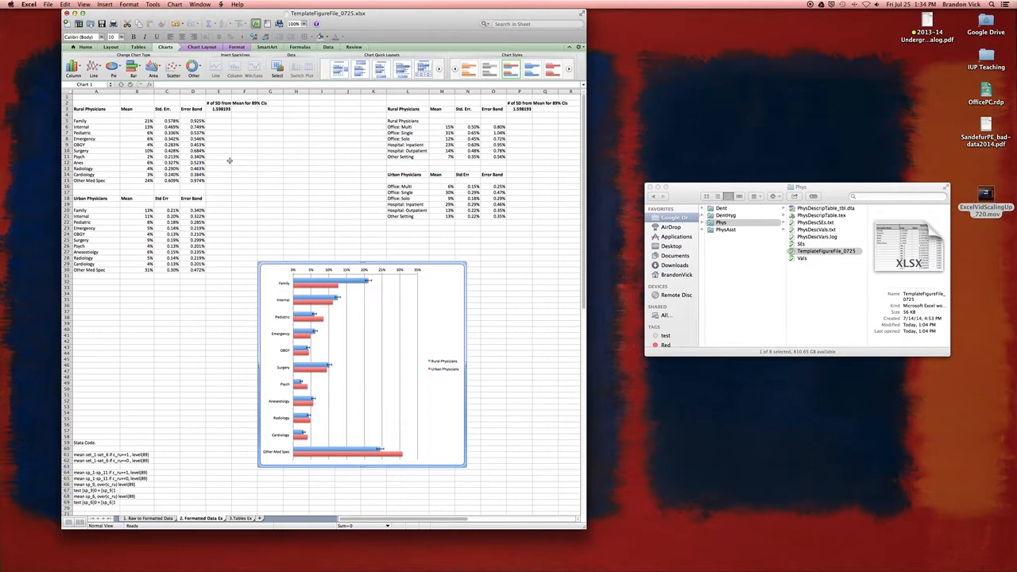
left_click_drag(114, 160, 199, 159)
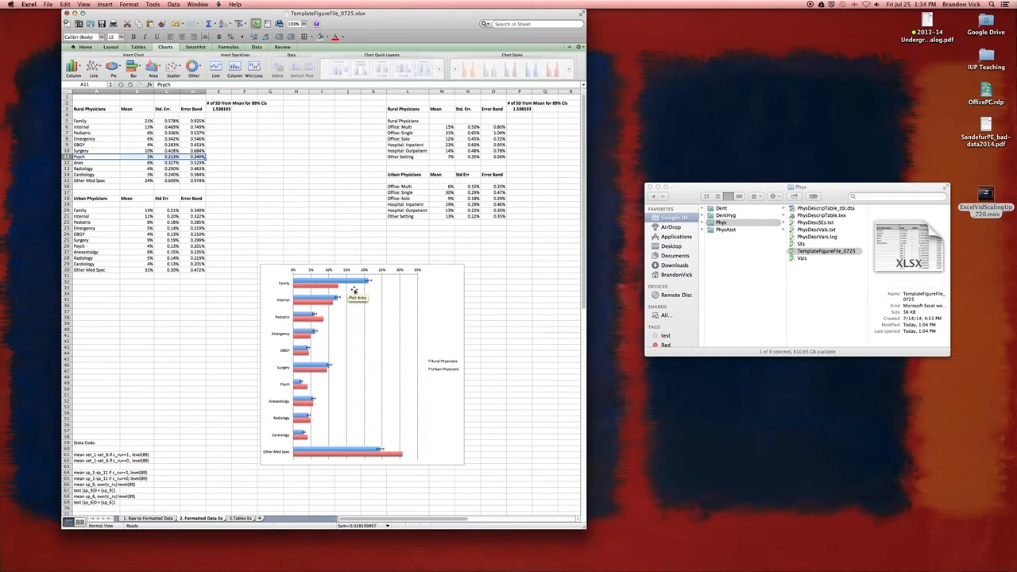
Step: Add capped X error bars in both directions to the Urban Physicians series, using D20:D30 for the custom positive and negative values
double_click(324, 288)
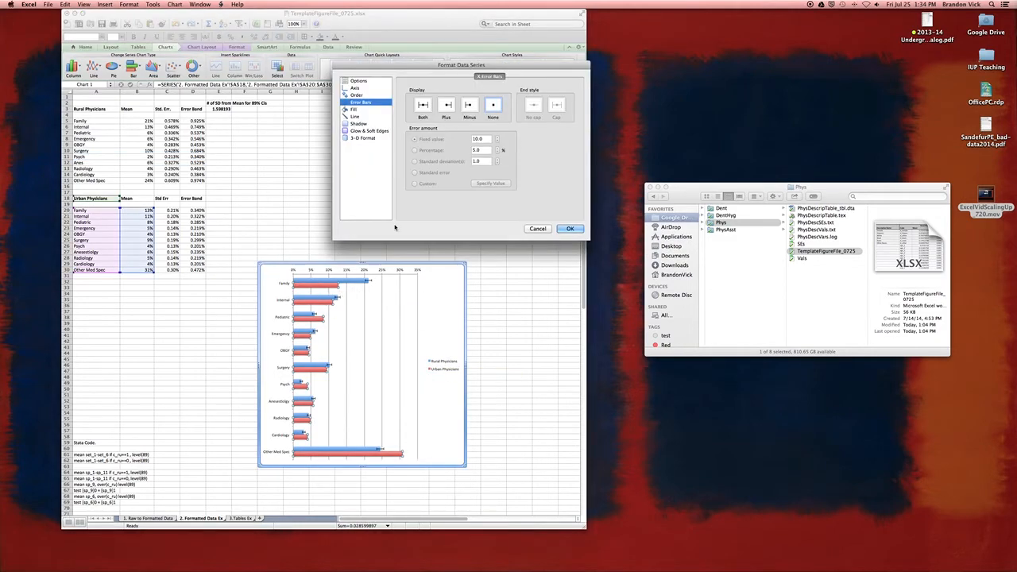
left_click(422, 107)
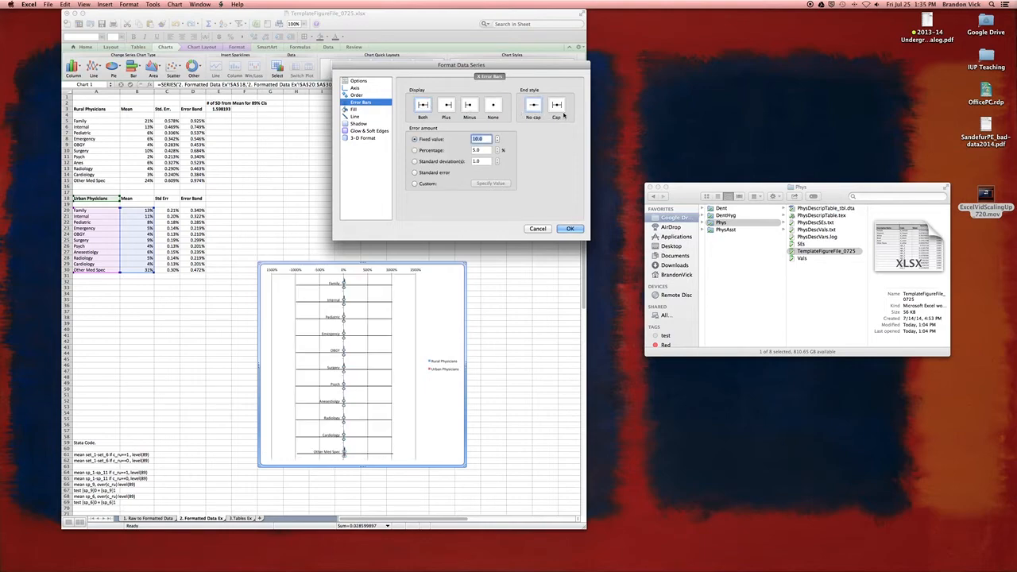
left_click(421, 185)
left_click(490, 183)
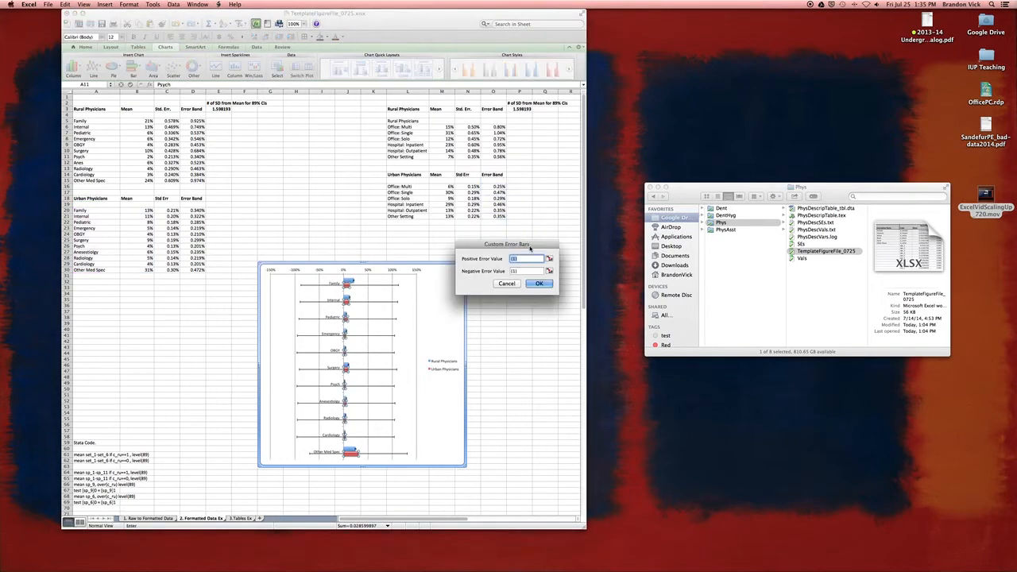
key("BackSpace")
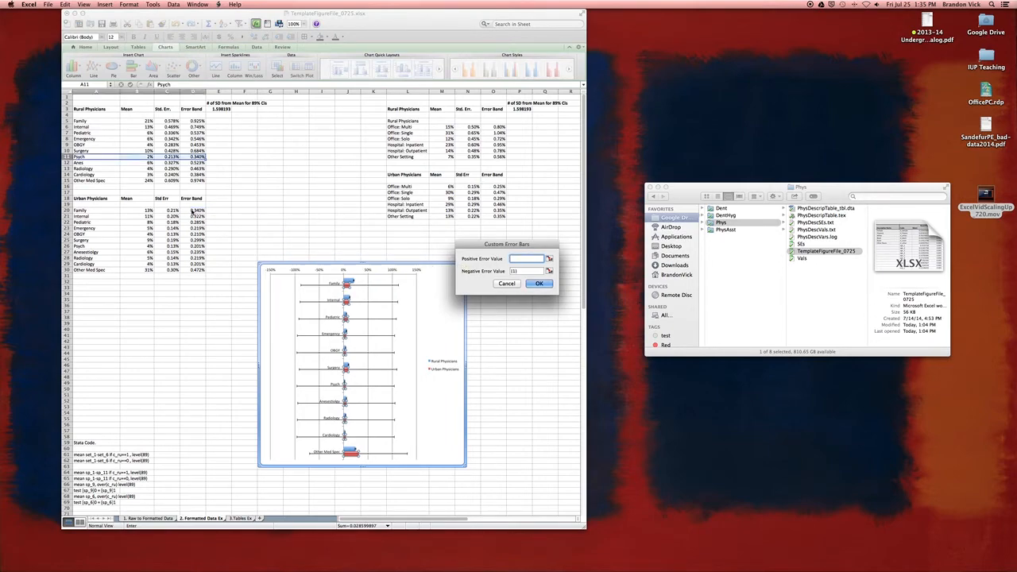
left_click_drag(193, 210, 189, 270)
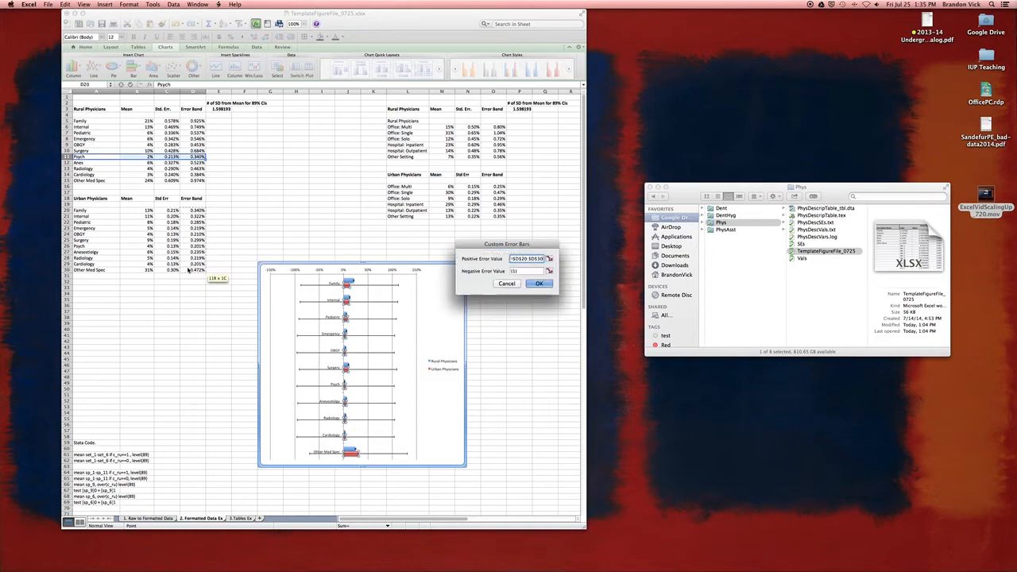
key("Tab")
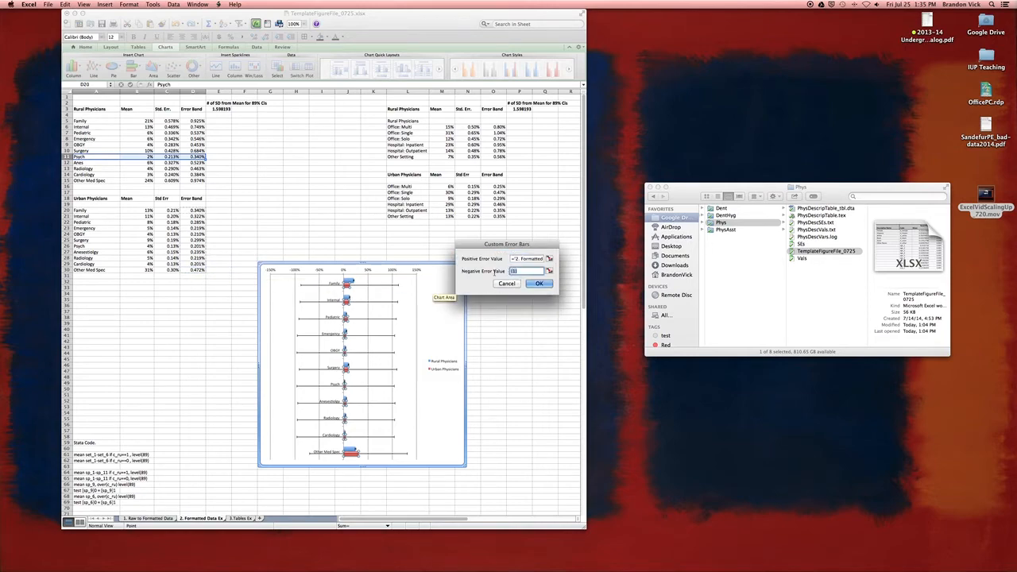
left_click_drag(194, 210, 198, 272)
left_click(542, 282)
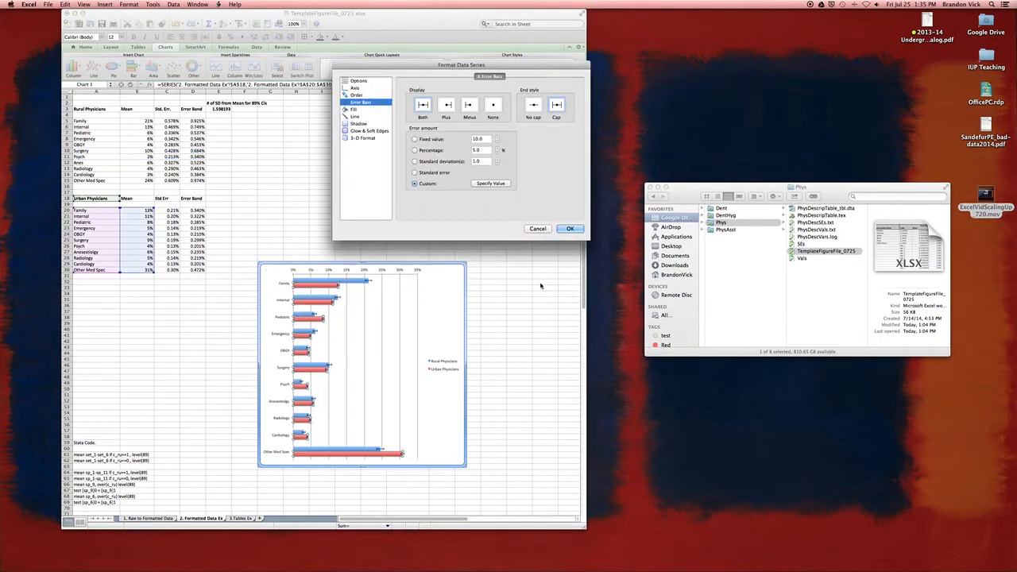
left_click(569, 229)
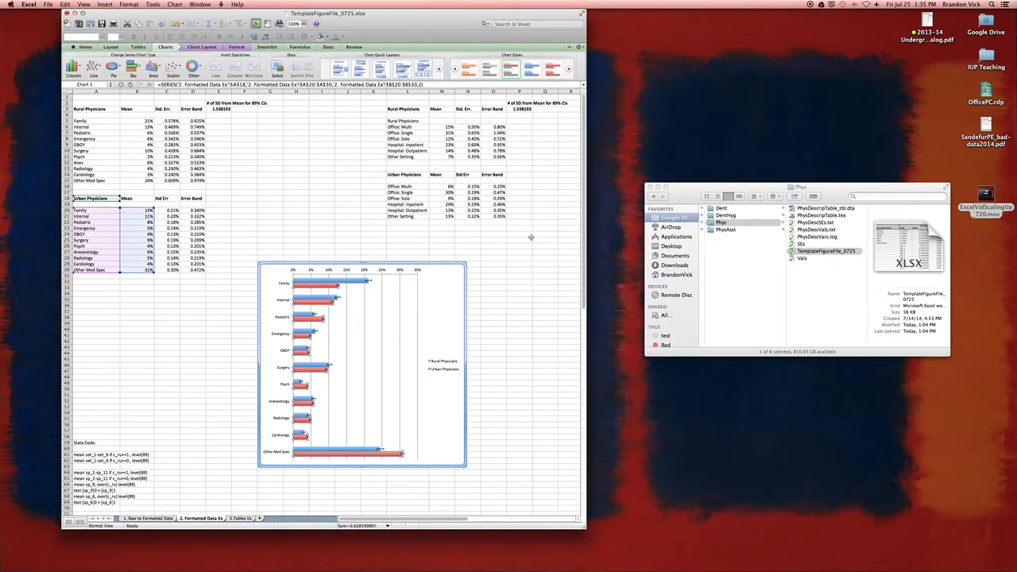
left_click(452, 292)
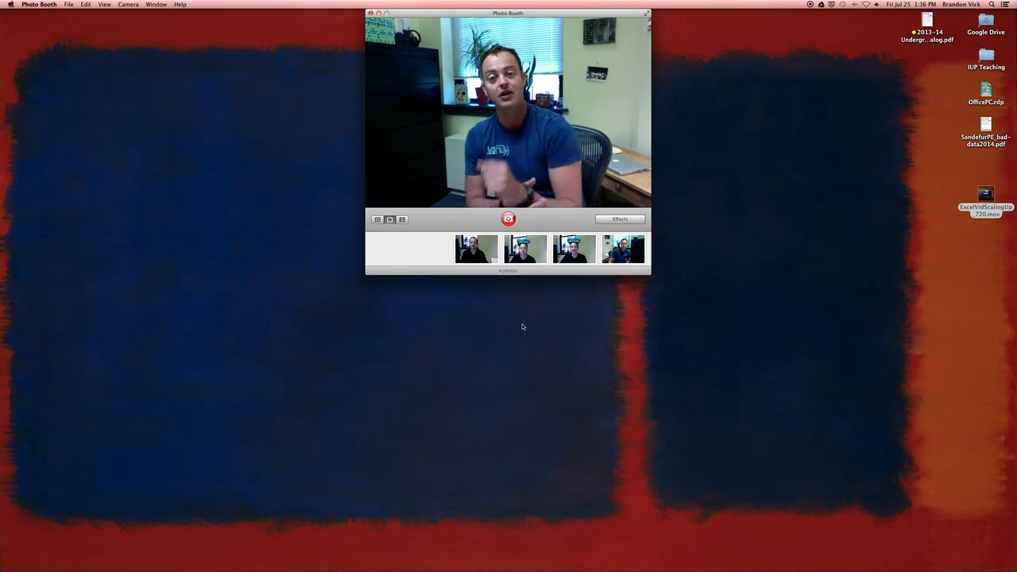
Step: Switch to Preview and view the first page of the article "The (mis)use of overlap of confidence intervals to assess effect modification"
key("ctrl+Left")
key("ctrl+Left")
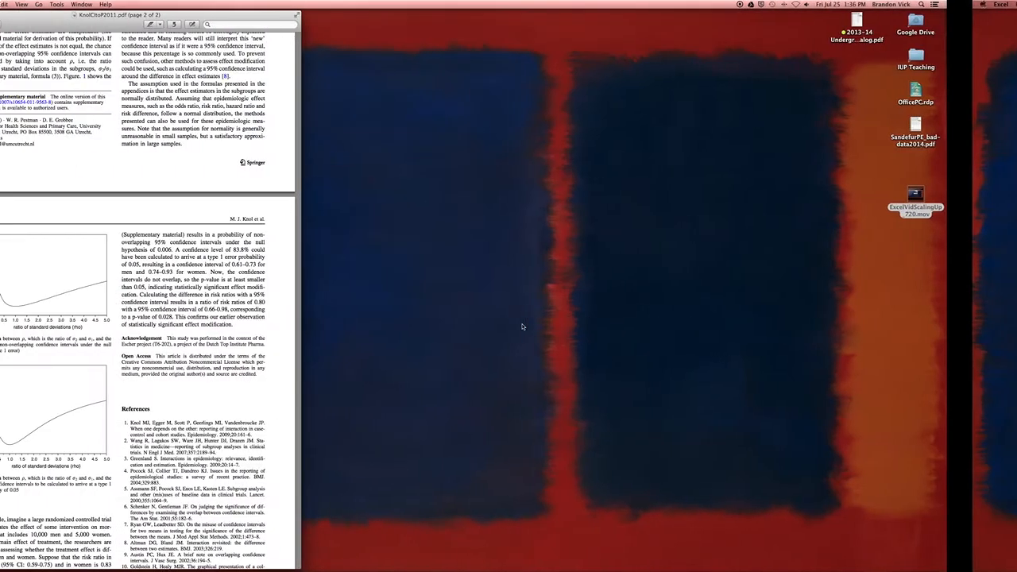
scroll(227, 251, "up", 5)
scroll(226, 251, "up", 4)
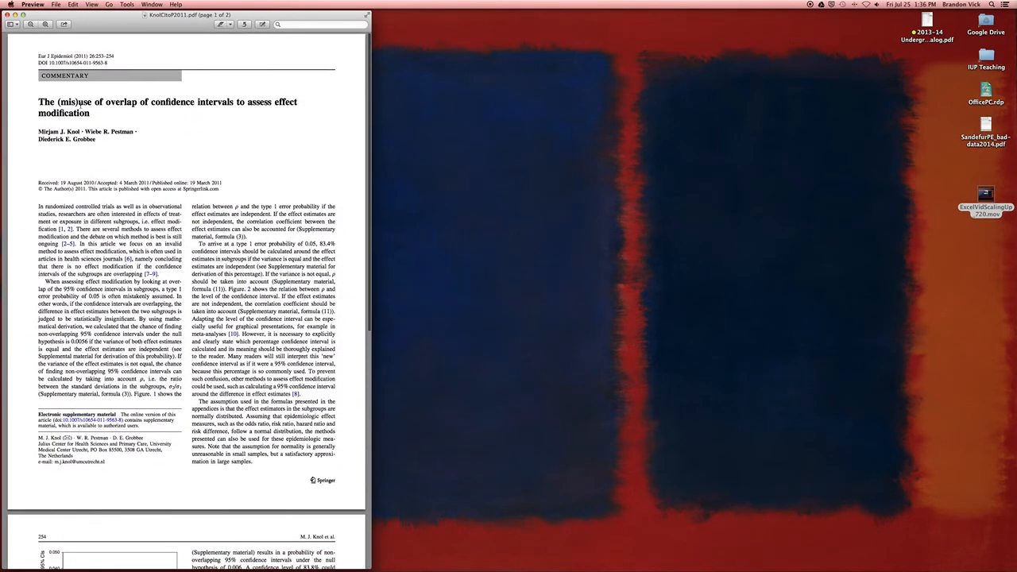